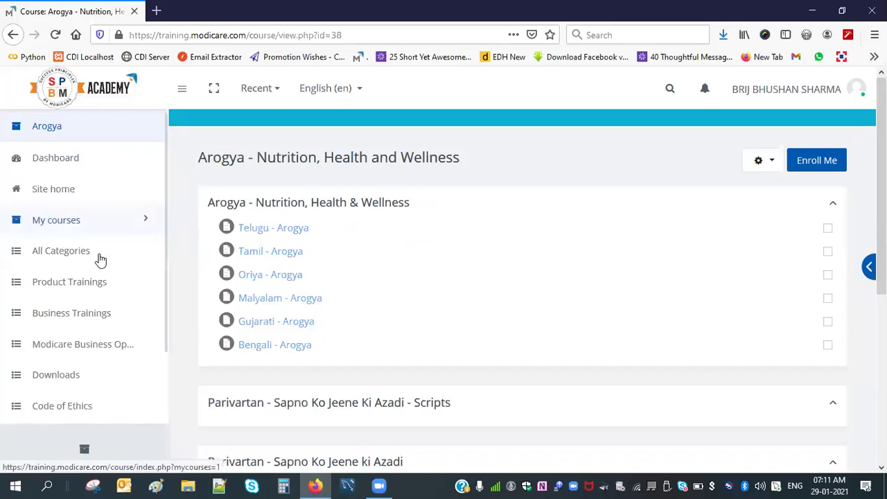
# List the Product Trainings courses and open the Well course
pyautogui.scroll(-2, 106, 267)
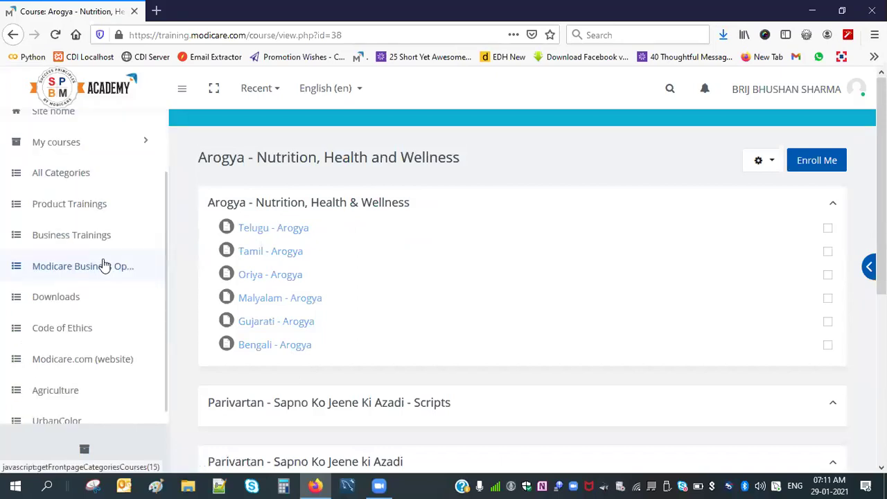
pyautogui.click(38, 177)
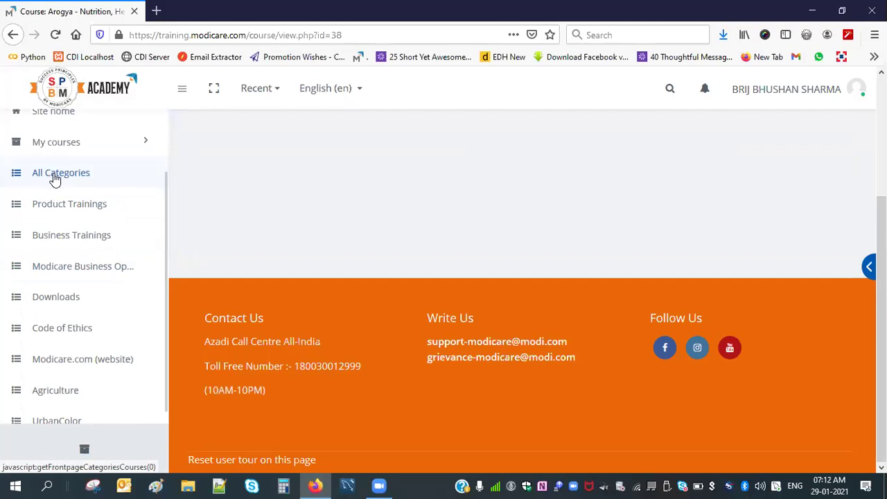
pyautogui.click(52, 208)
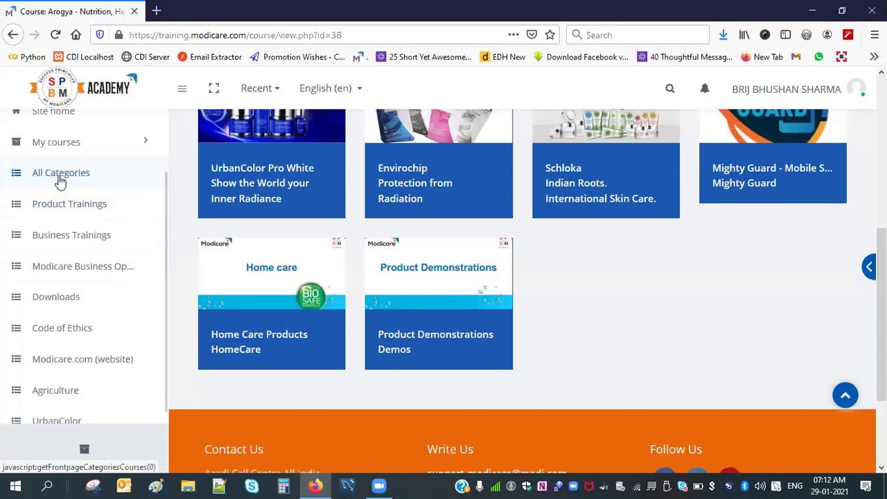
pyautogui.click(60, 180)
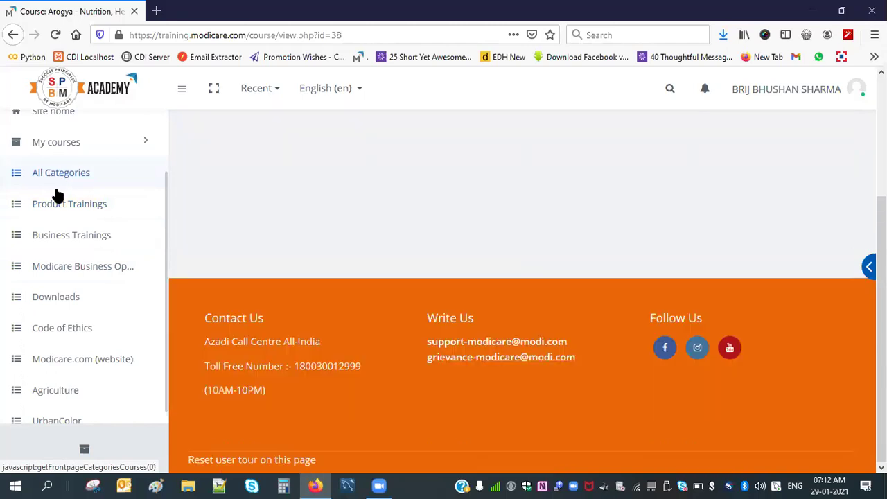
pyautogui.click(54, 207)
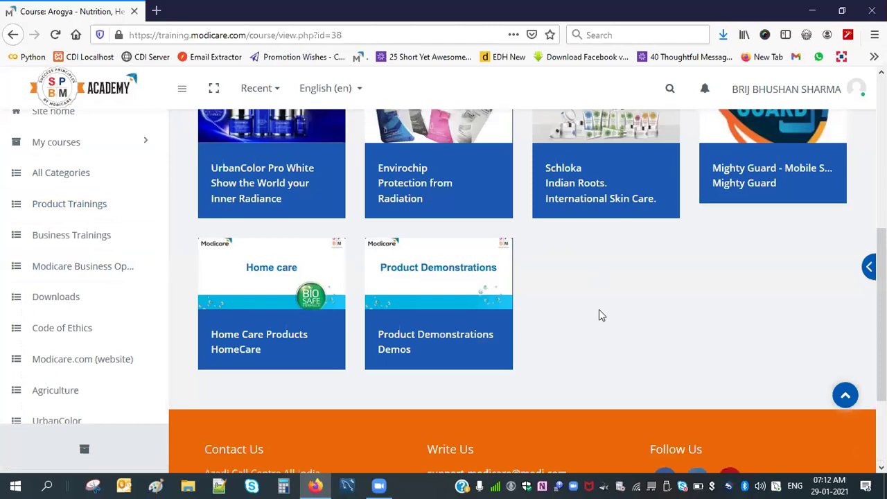
pyautogui.scroll(5, 271, 343)
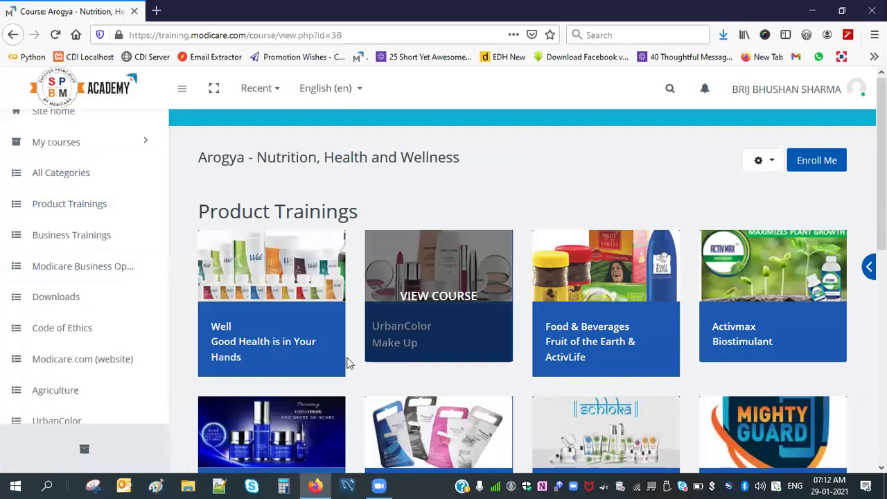
pyautogui.click(264, 369)
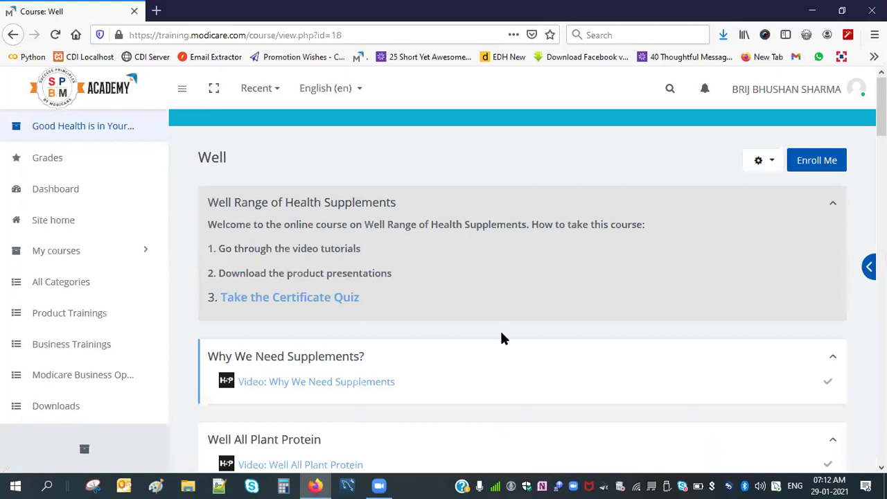
pyautogui.scroll(-2, 494, 330)
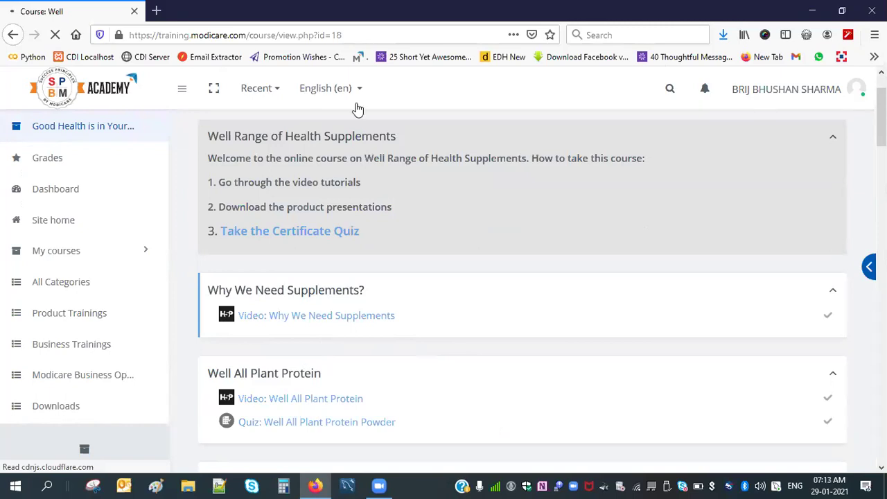
# Copy the web address of the Well course page
pyautogui.click(357, 35)
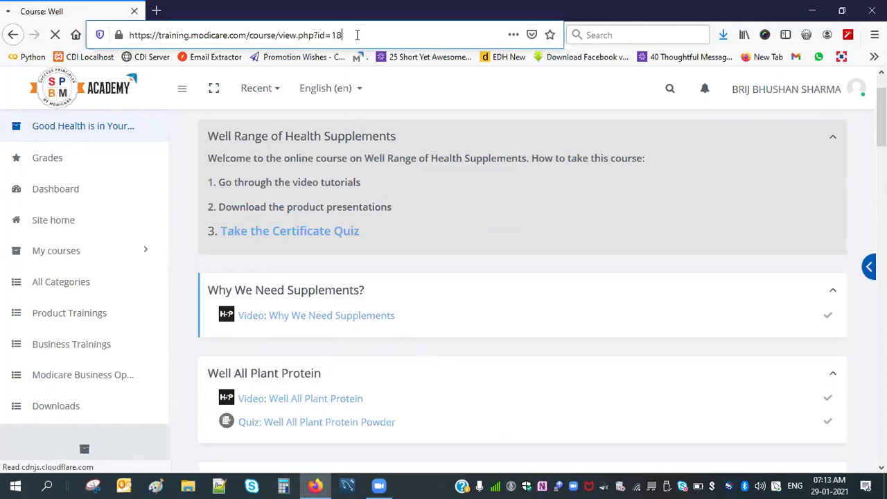
pyautogui.click(357, 35)
pyautogui.rightClick(359, 38)
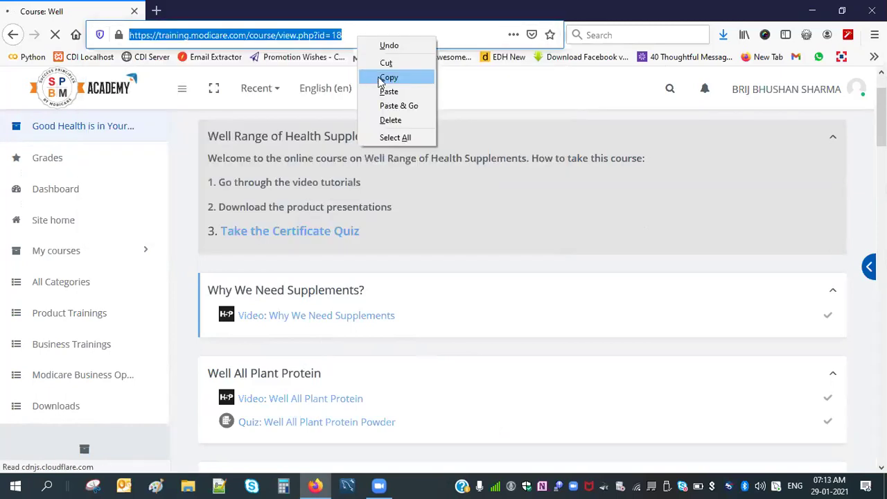
pyautogui.click(380, 81)
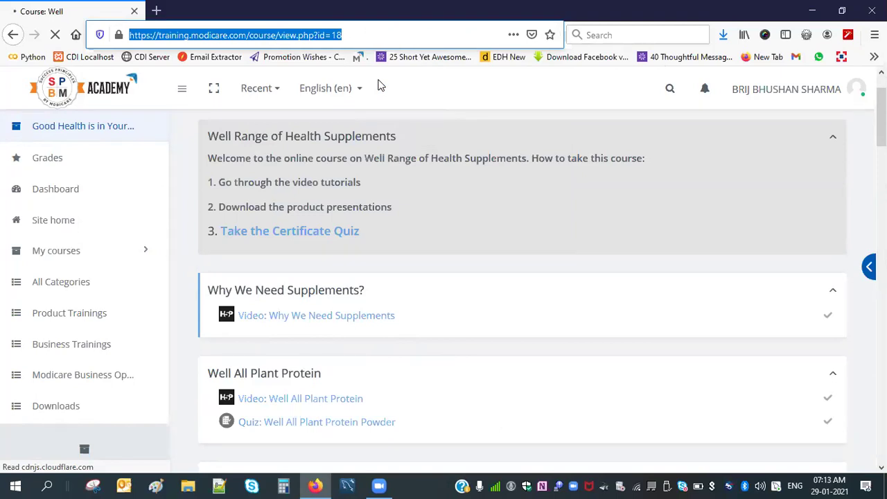
# Find Google Chrome among the installed programs and launch it
pyautogui.press('alt')
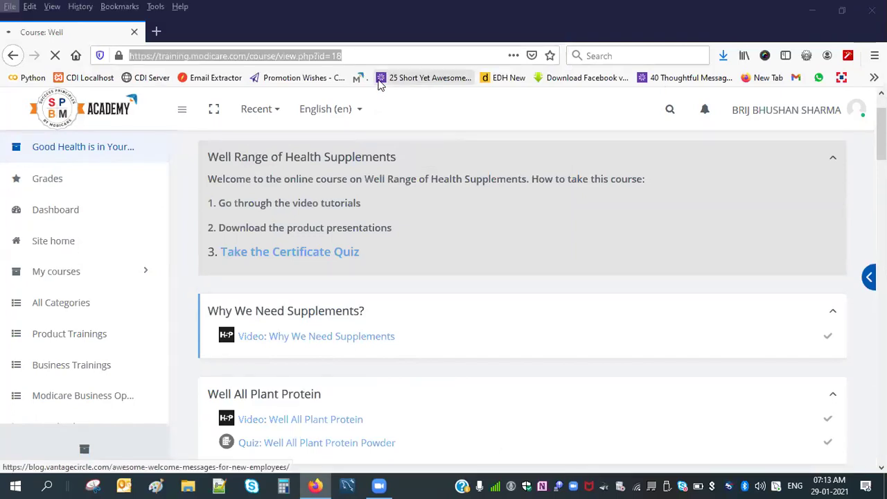
pyautogui.press('super')
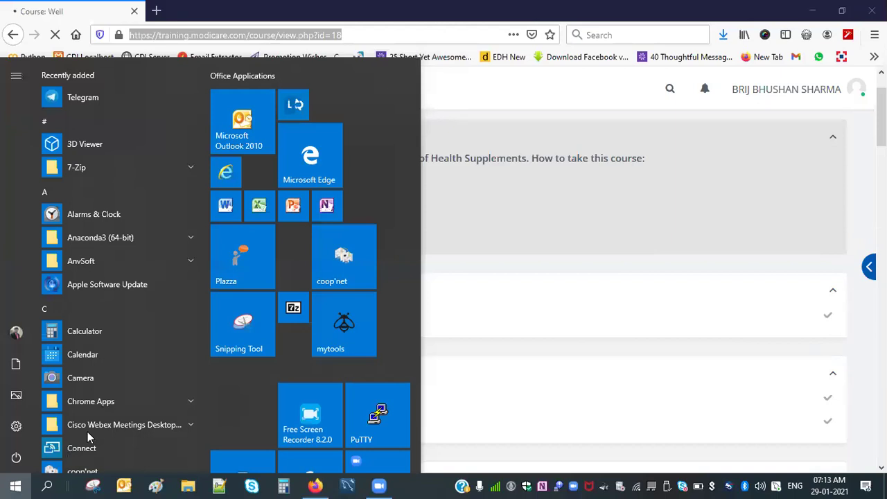
pyautogui.click(46, 484)
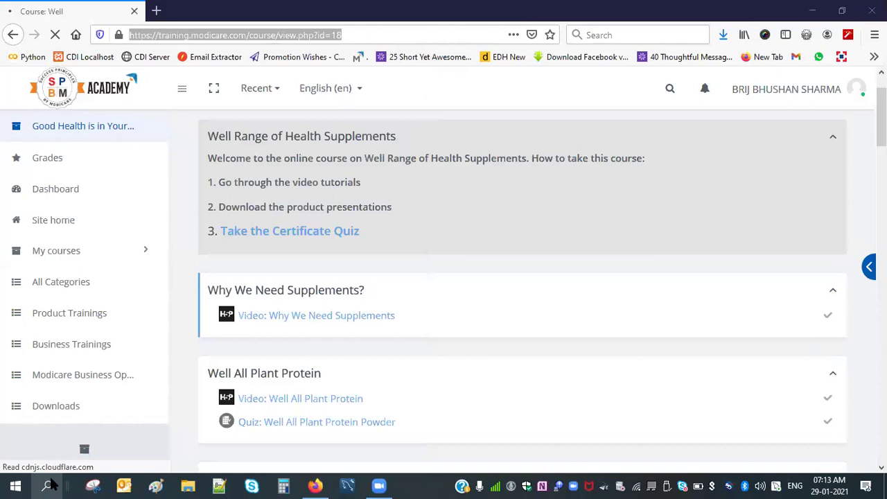
pyautogui.press('super')
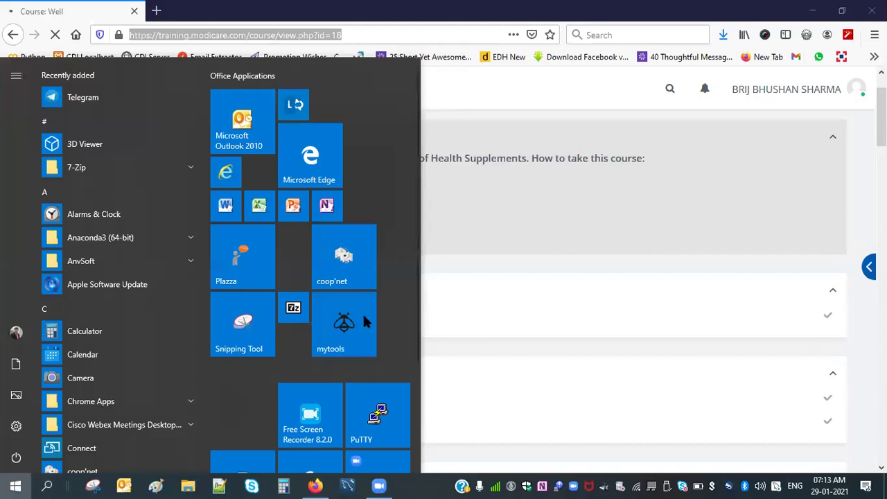
pyautogui.scroll(-1, 346, 335)
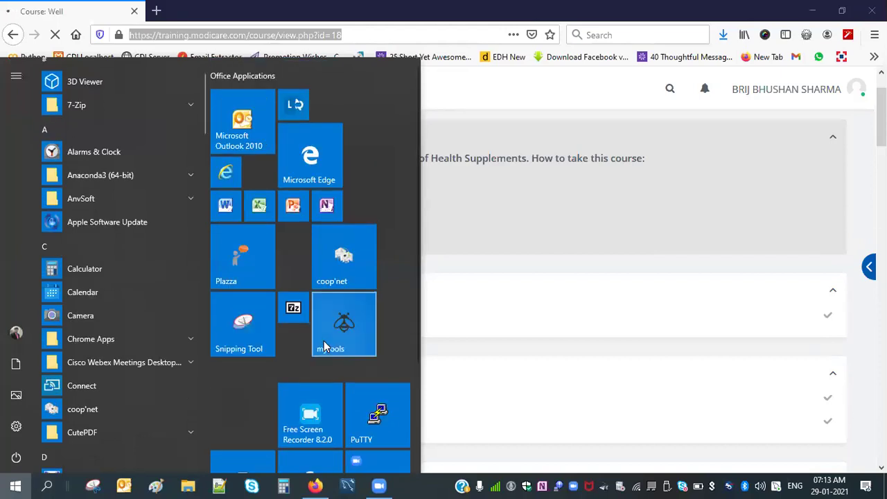
pyautogui.click(104, 341)
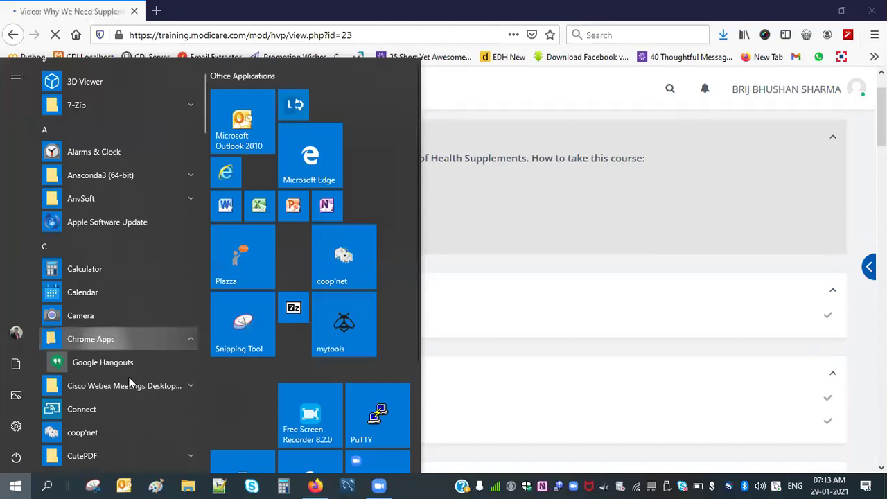
pyautogui.scroll(-5, 131, 390)
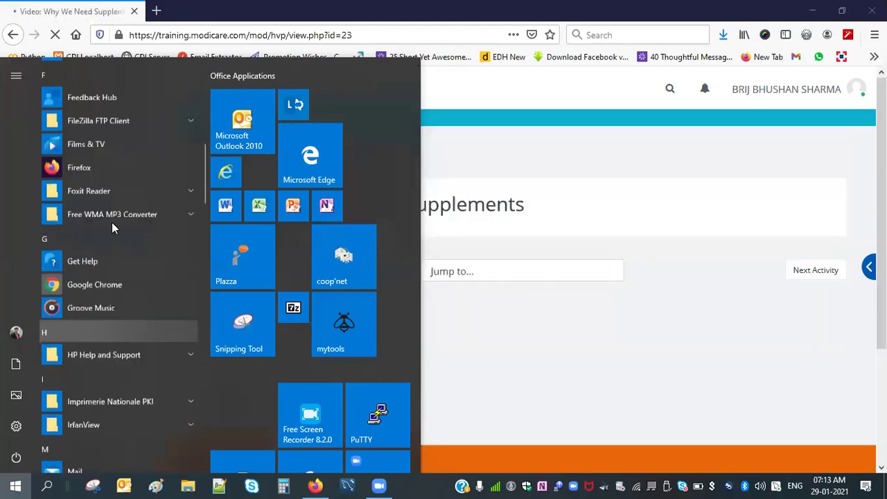
pyautogui.scroll(-1, 105, 201)
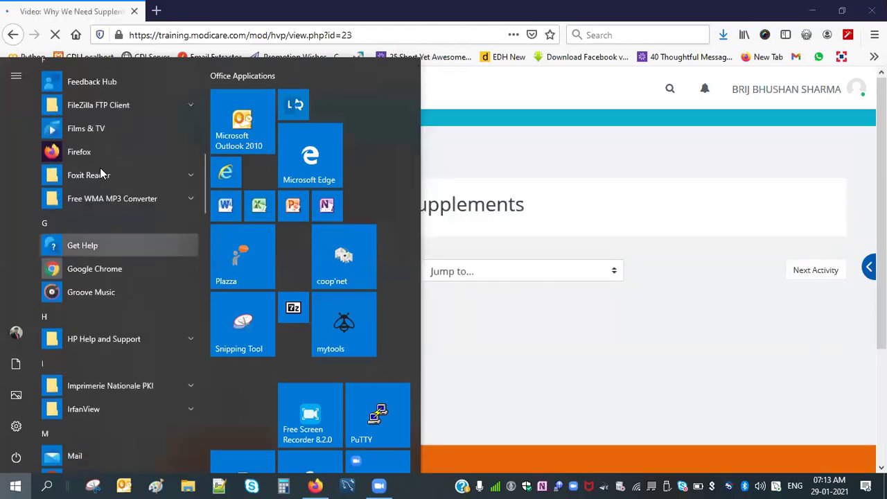
pyautogui.click(108, 270)
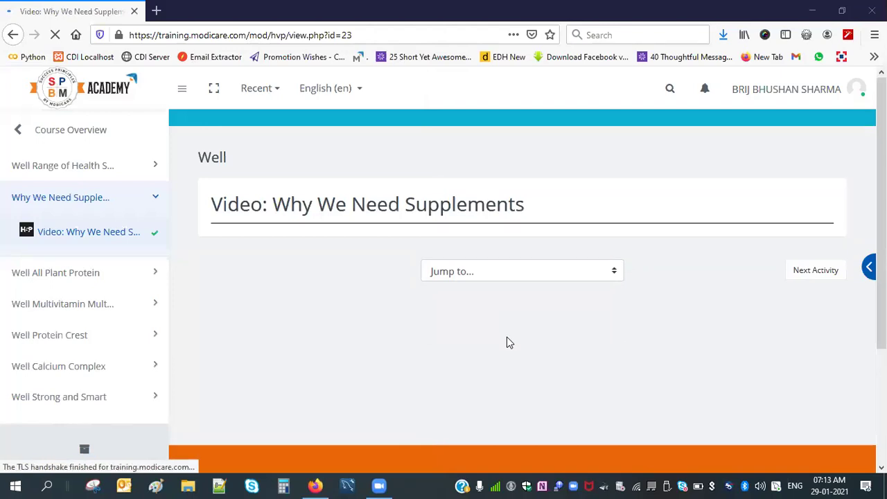
# Play the Why We Need Supplements video and pause it at about 1:09
pyautogui.scroll(-2, 506, 343)
pyautogui.scroll(2, 506, 337)
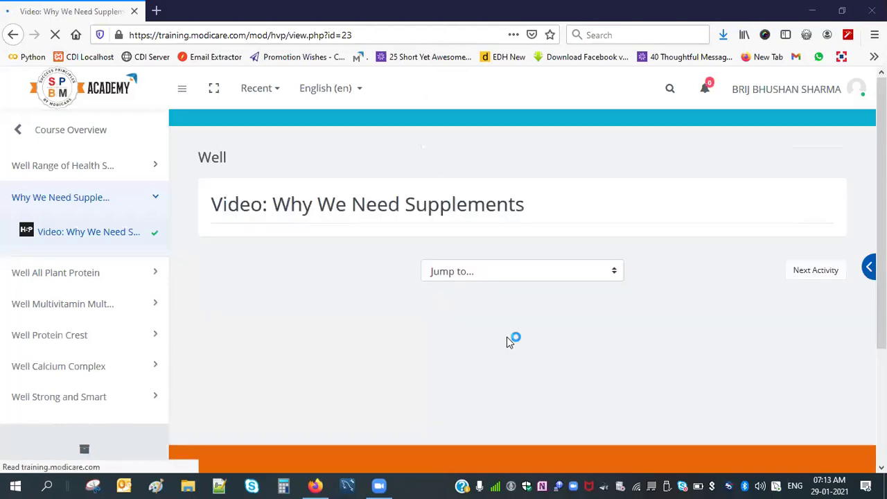
pyautogui.scroll(-1, 507, 343)
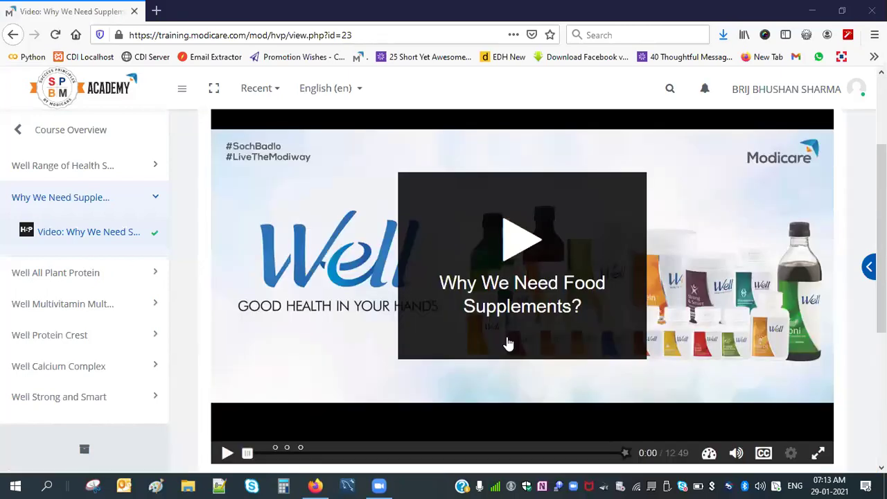
pyautogui.click(519, 244)
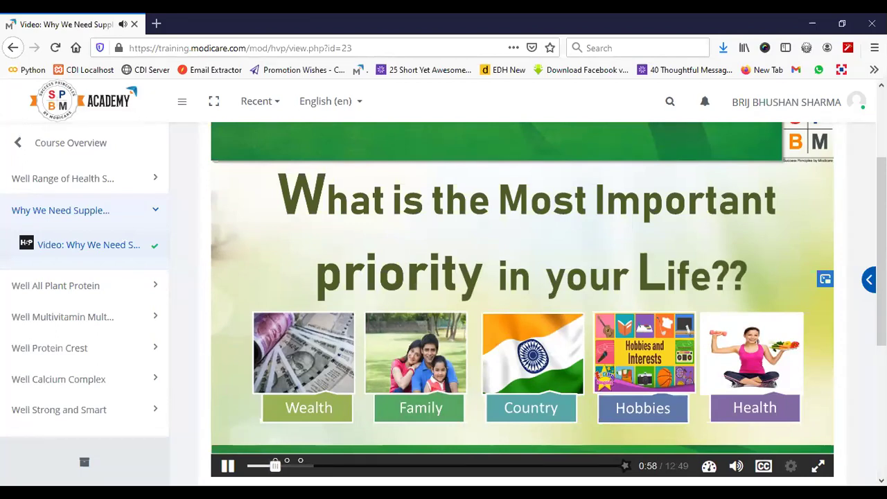
pyautogui.press('space')
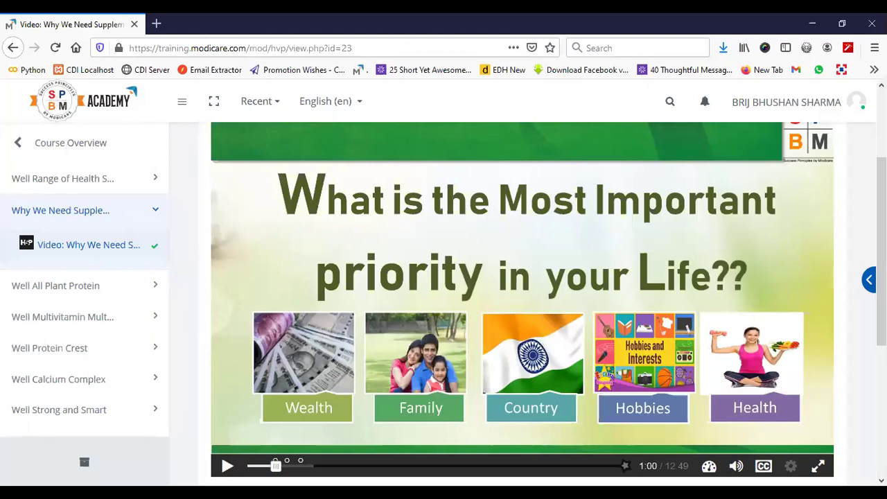
pyautogui.click(226, 471)
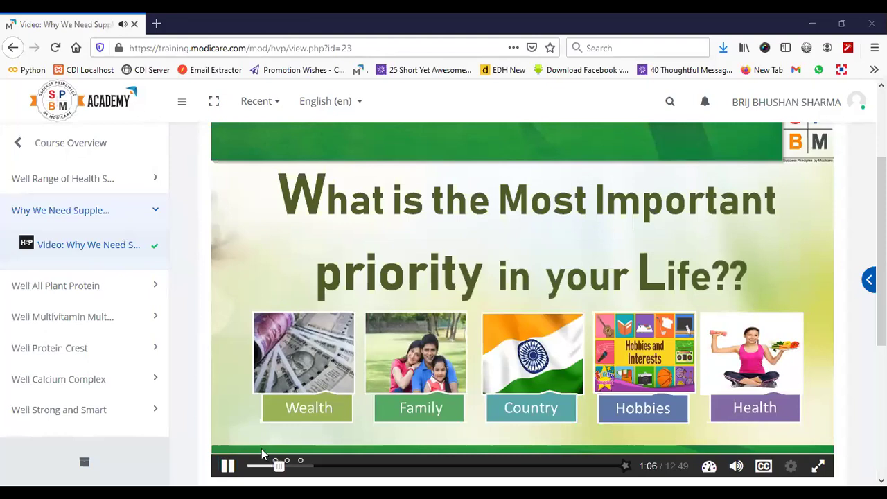
pyautogui.click(228, 466)
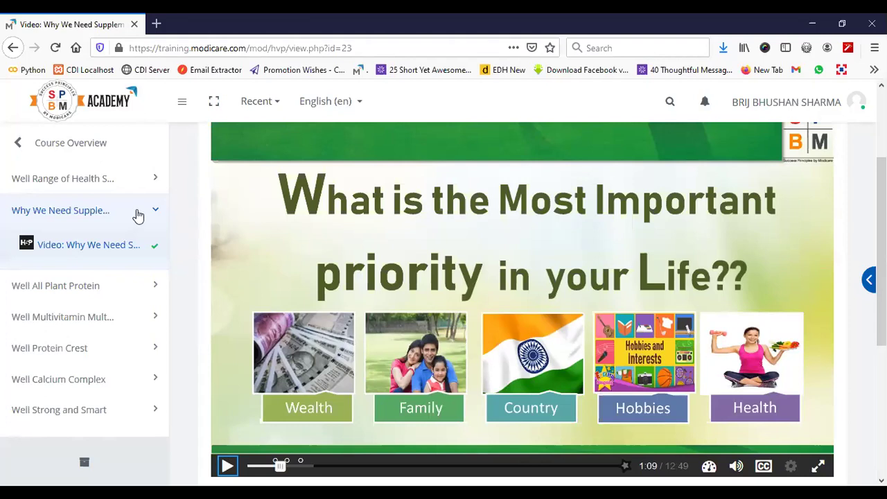
# Return to the Well course overview and open the Well All Plant Protein Powder quiz
pyautogui.click(30, 104)
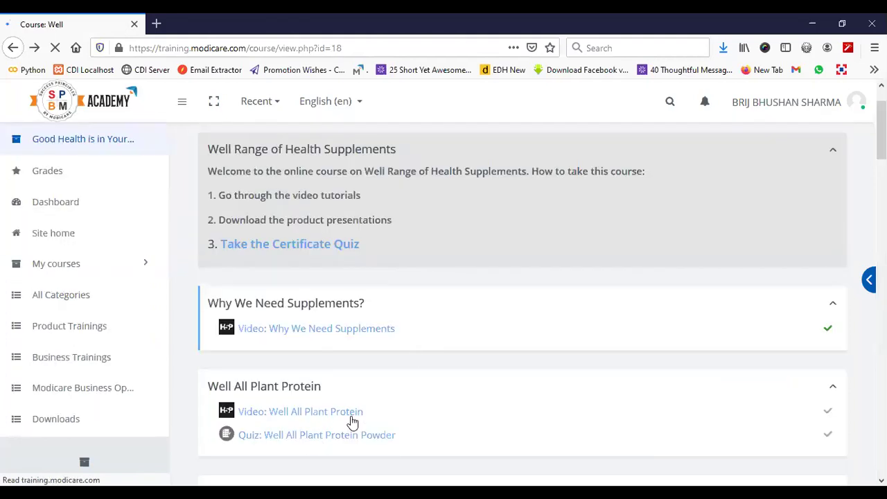
pyautogui.scroll(-3, 351, 421)
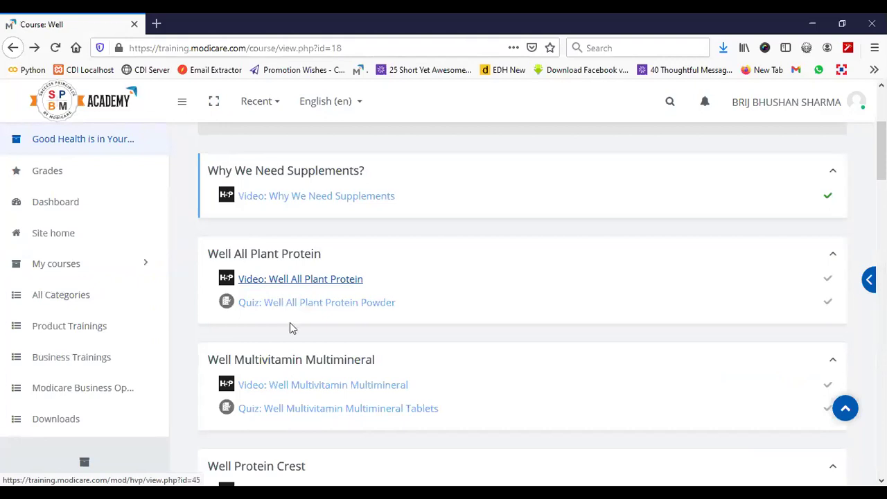
pyautogui.click(298, 303)
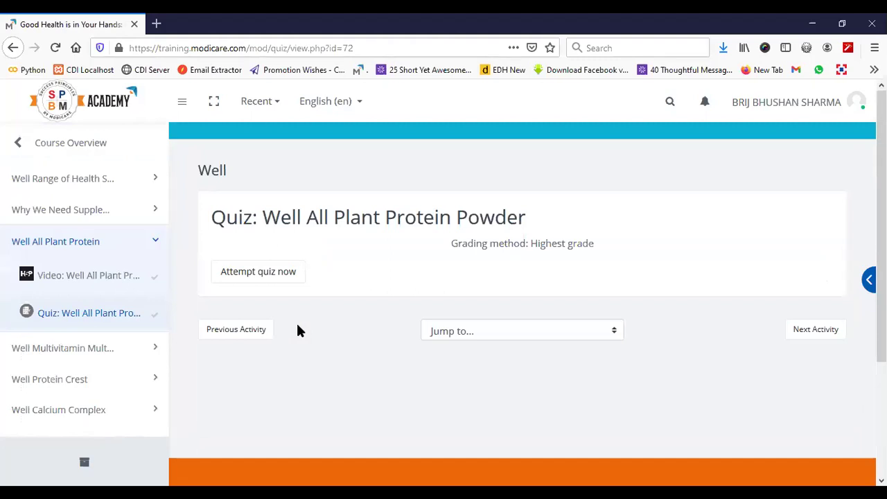
# Start an attempt at the quiz and answer question 1, on neutral taste, with True
pyautogui.click(272, 276)
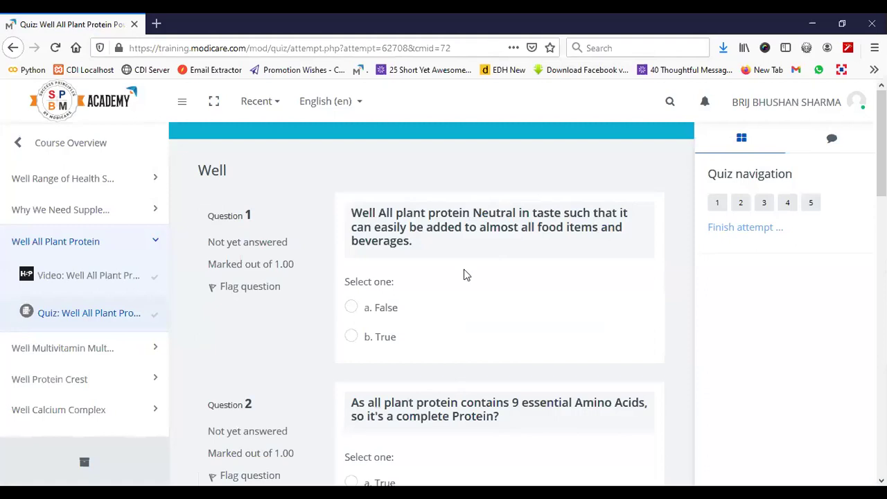
pyautogui.click(352, 338)
# Look through the remaining quiz questions, from question 2 to the end of the attempt, and come back to question 2
pyautogui.scroll(-3, 528, 396)
pyautogui.scroll(-1, 359, 283)
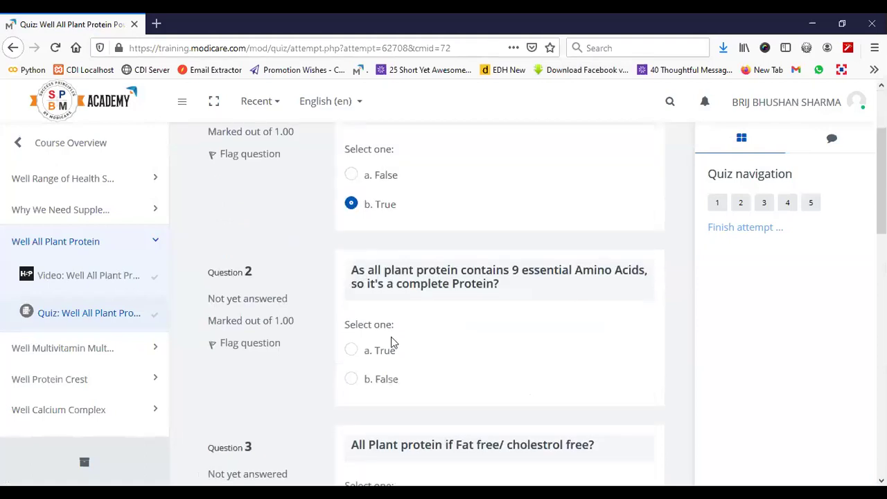
pyautogui.scroll(-8, 391, 341)
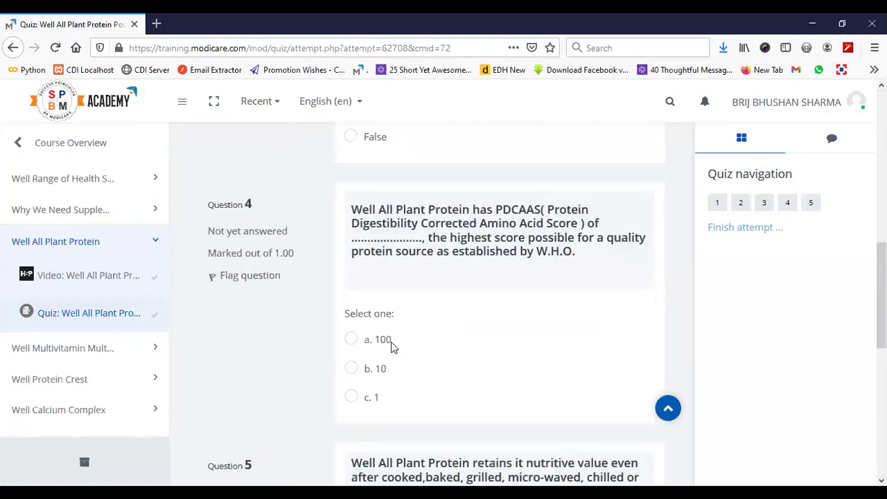
pyautogui.scroll(-7, 391, 342)
pyautogui.scroll(1, 391, 344)
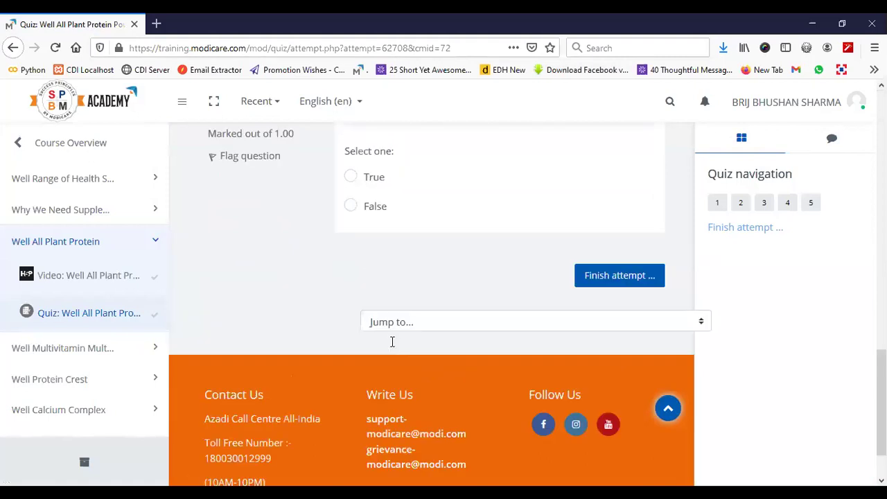
pyautogui.scroll(7, 392, 341)
pyautogui.scroll(3, 391, 346)
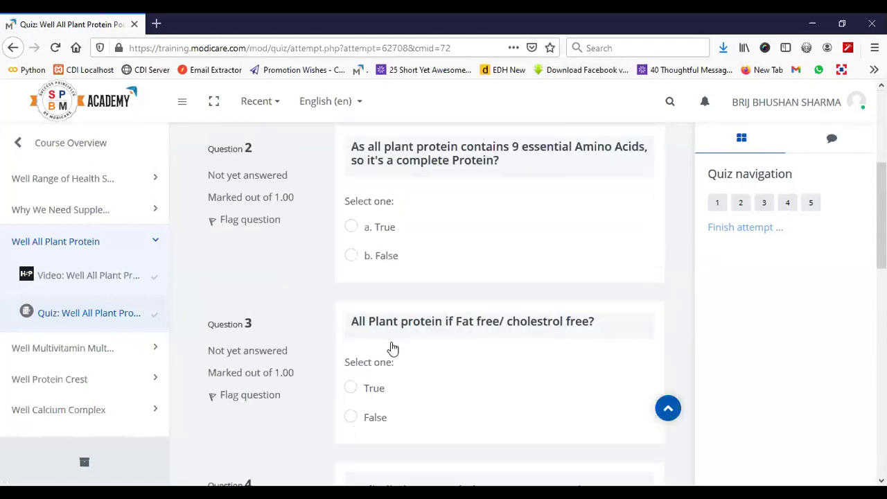
pyautogui.scroll(4, 392, 347)
pyautogui.scroll(-3, 398, 330)
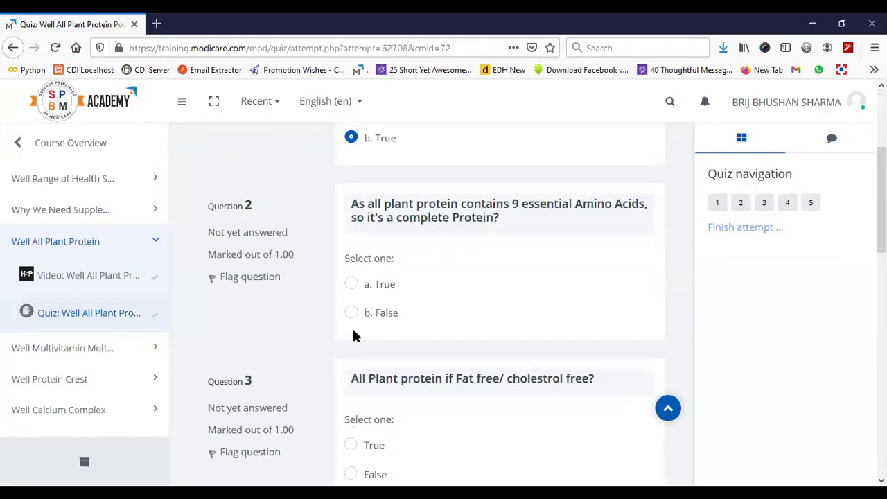
# Answer question 2, on essential amino acids, and question 3, on being fat and cholesterol free, with True
pyautogui.click(351, 284)
pyautogui.scroll(-2, 416, 330)
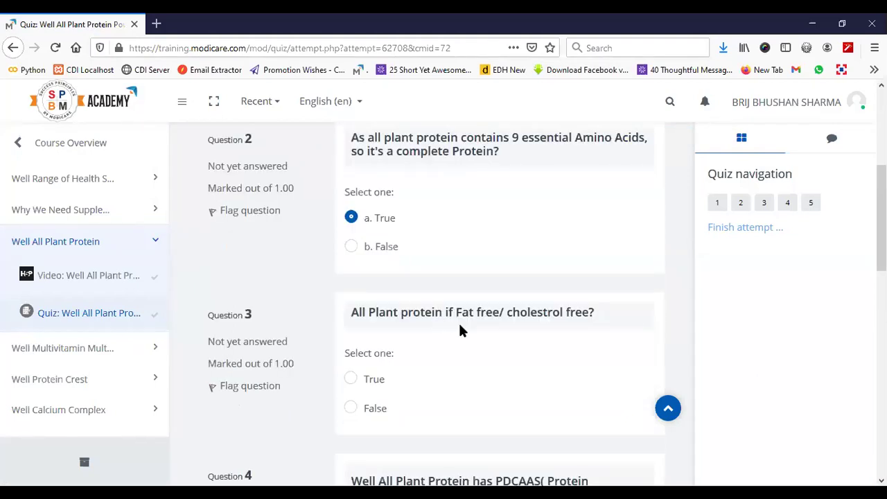
pyautogui.scroll(-2, 460, 330)
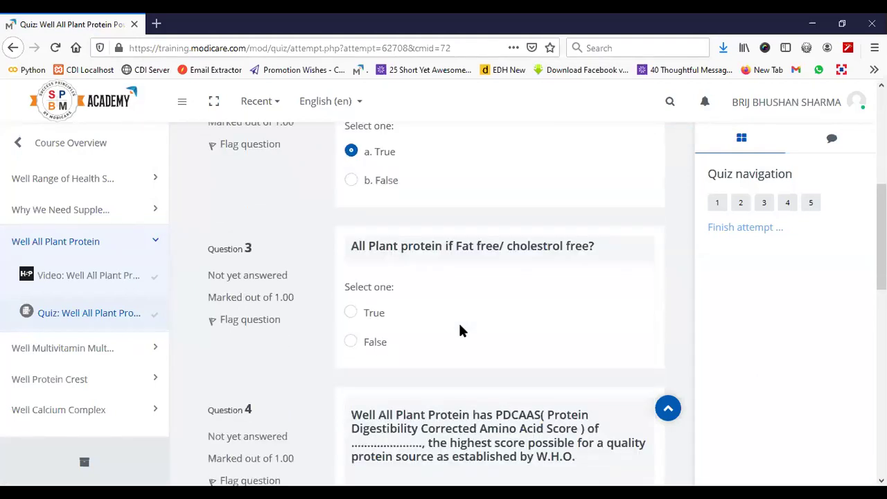
pyautogui.click(350, 319)
# Answer question 4, on the PDCAAS score of Well All Plant Protein, with option c, 1
pyautogui.scroll(-4, 395, 327)
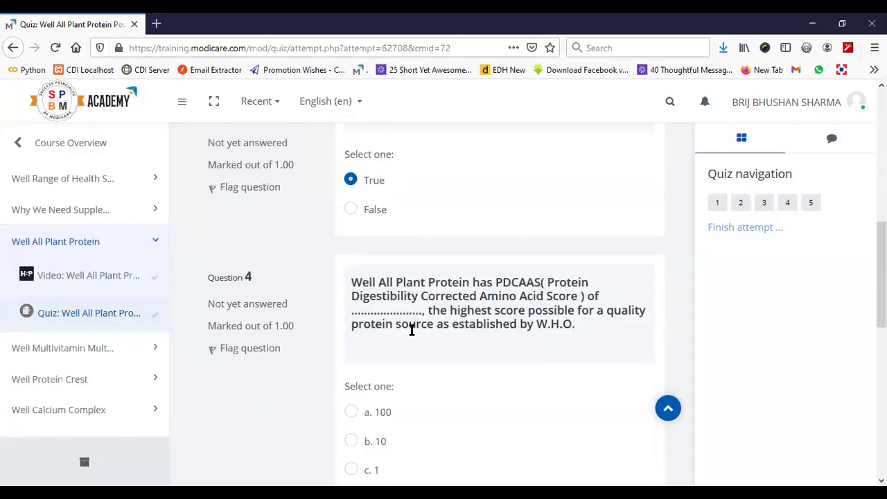
pyautogui.scroll(-1, 408, 329)
pyautogui.scroll(-1, 533, 251)
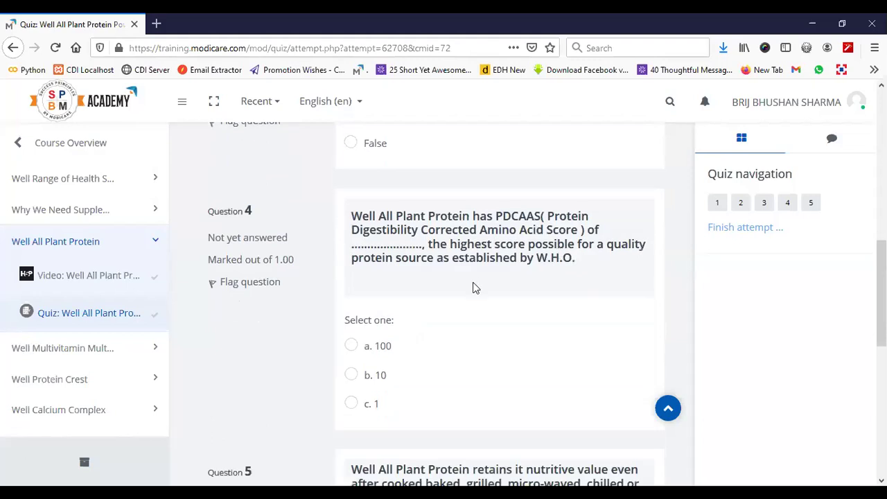
pyautogui.scroll(-2, 416, 319)
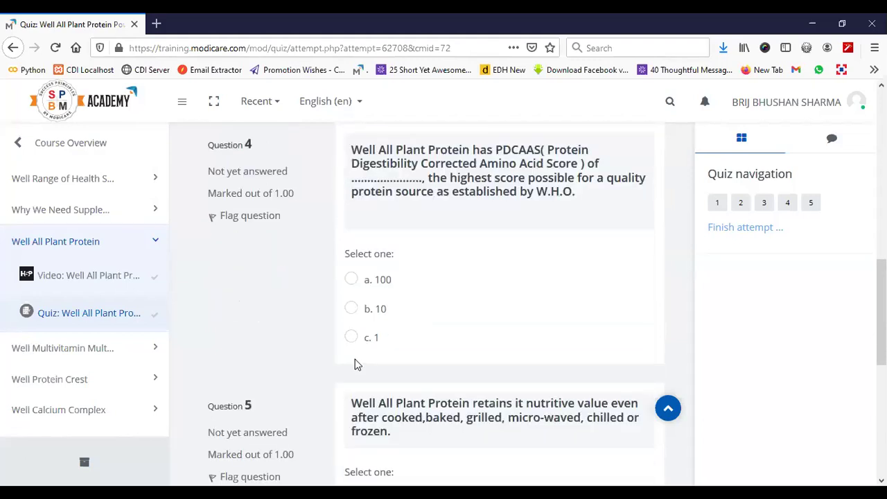
pyautogui.click(351, 338)
# Answer question 5, on retaining nutritive value after cooking or freezing, with True and finish the attempt
pyautogui.scroll(-4, 431, 279)
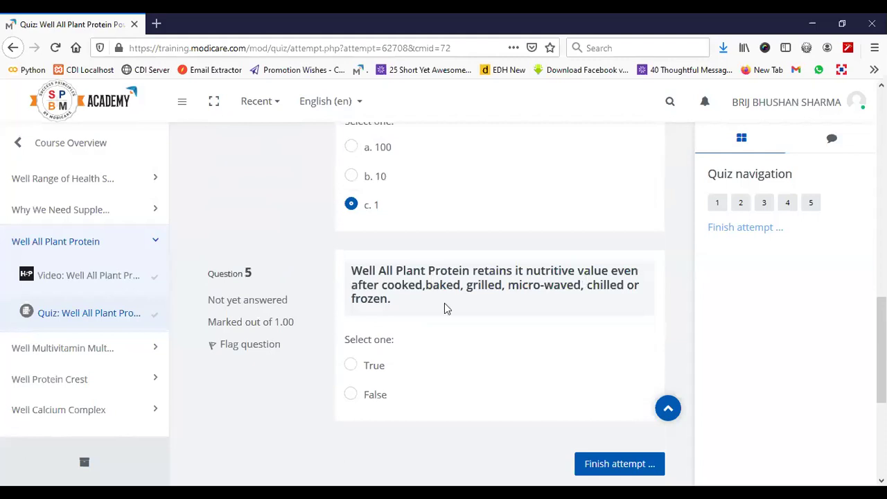
pyautogui.scroll(-1, 370, 298)
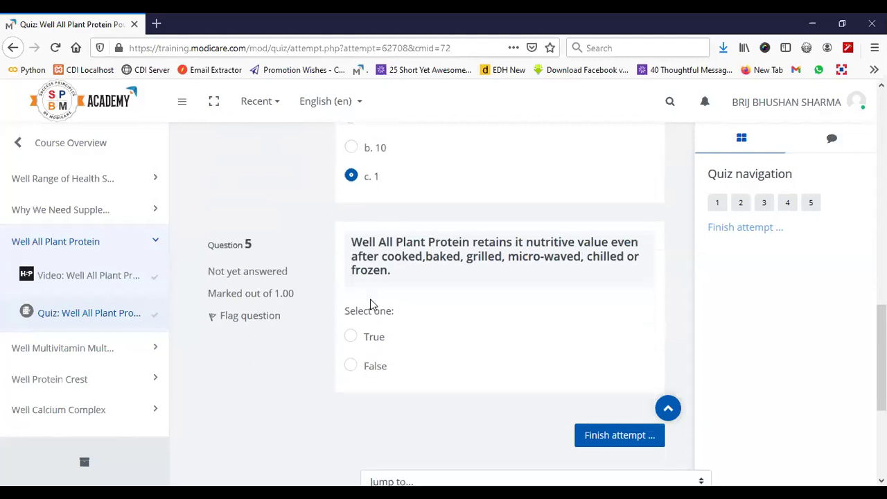
pyautogui.scroll(-3, 352, 237)
pyautogui.click(351, 233)
pyautogui.click(594, 331)
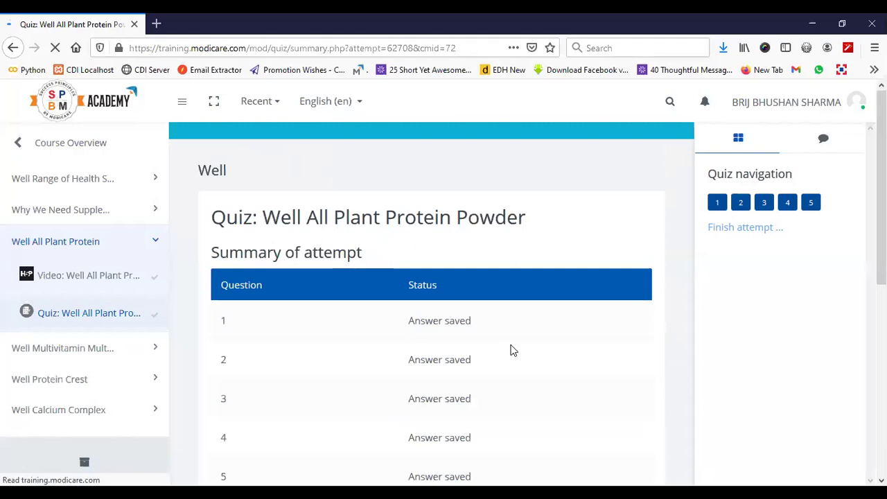
# Check the saved answers in the attempt summary, submit them all and confirm the submission
pyautogui.scroll(-3, 511, 350)
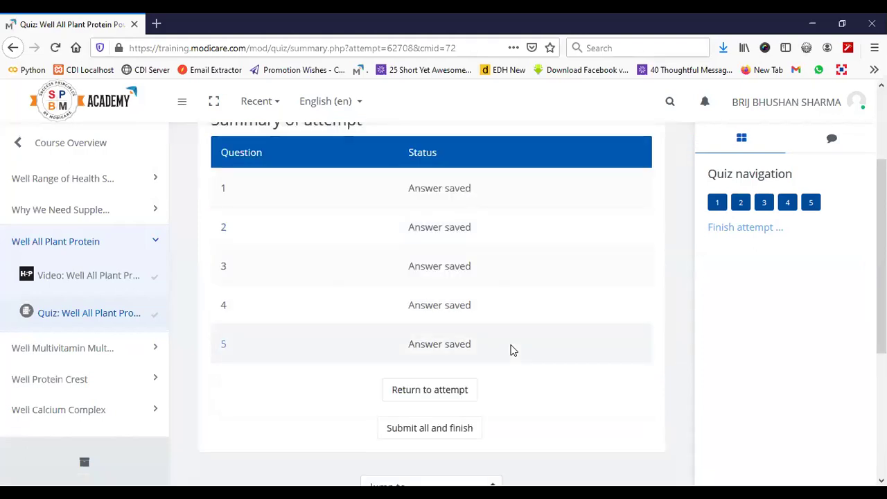
pyautogui.scroll(2, 511, 350)
pyautogui.scroll(-4, 510, 350)
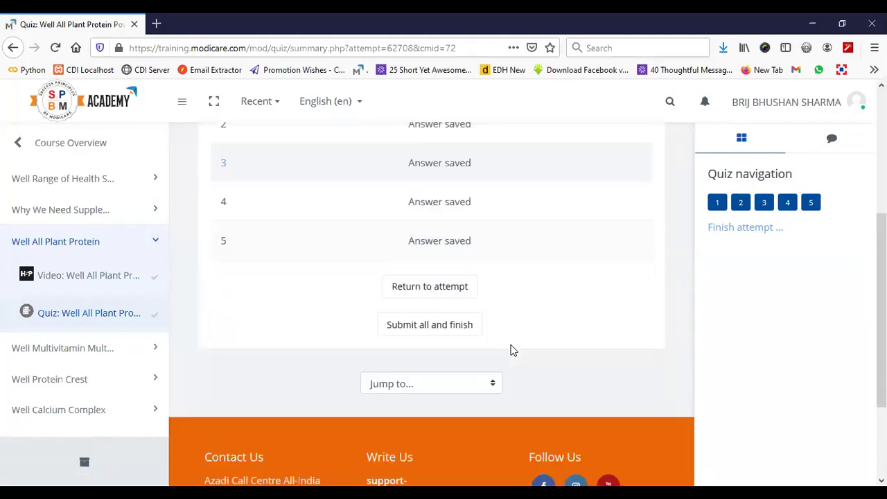
pyautogui.scroll(-1, 510, 350)
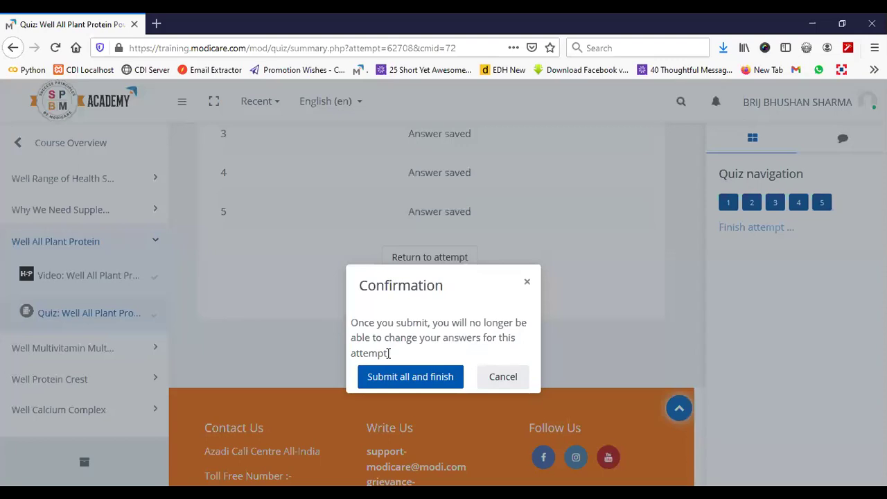
pyautogui.click(410, 377)
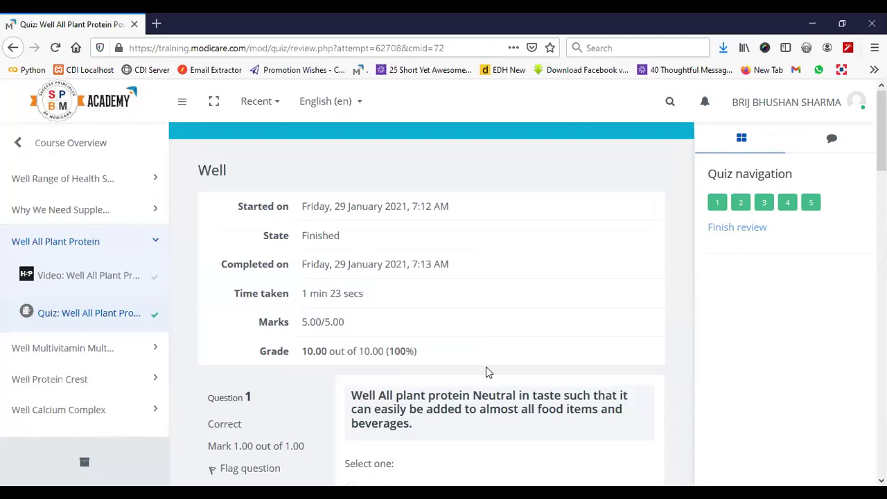
# Review the marked answers to all five quiz questions and go back to the grade in the attempt results
pyautogui.scroll(-1, 485, 372)
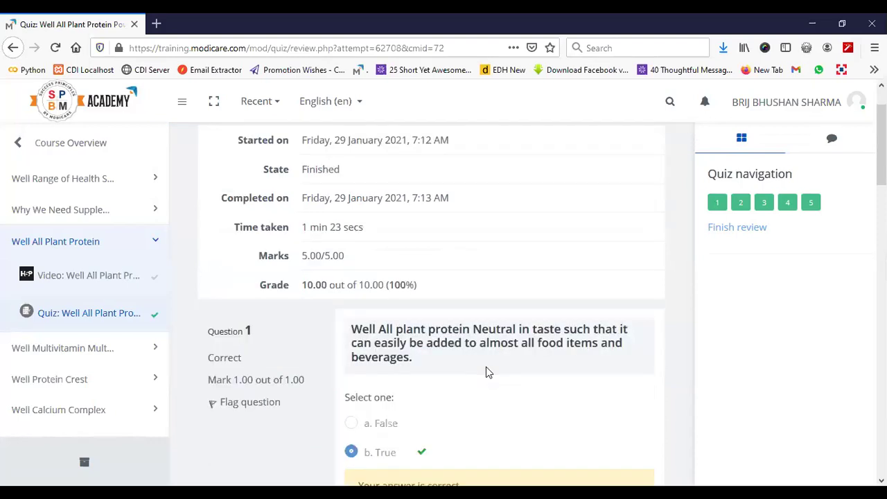
pyautogui.scroll(-1, 486, 372)
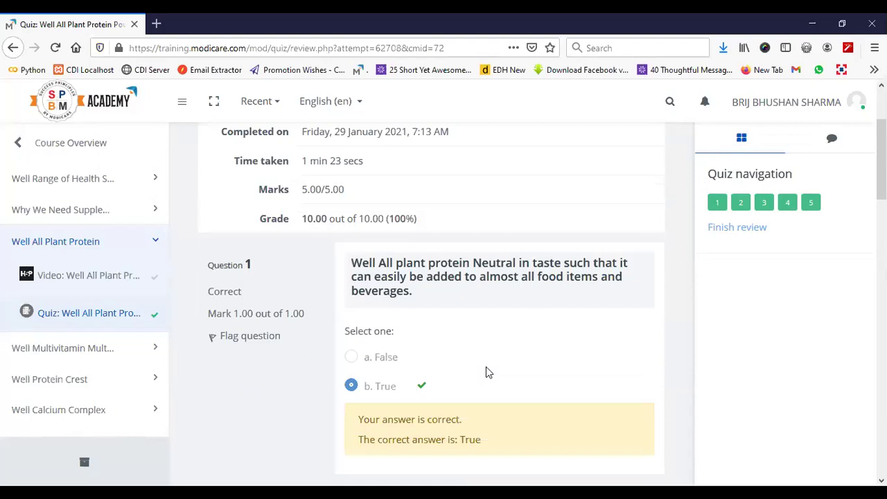
pyautogui.scroll(-5, 486, 372)
pyautogui.scroll(-4, 485, 372)
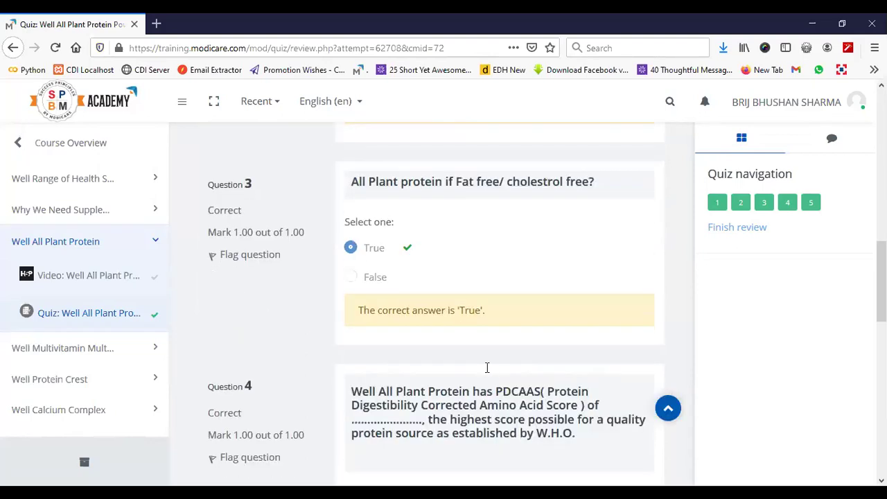
pyautogui.scroll(-6, 487, 368)
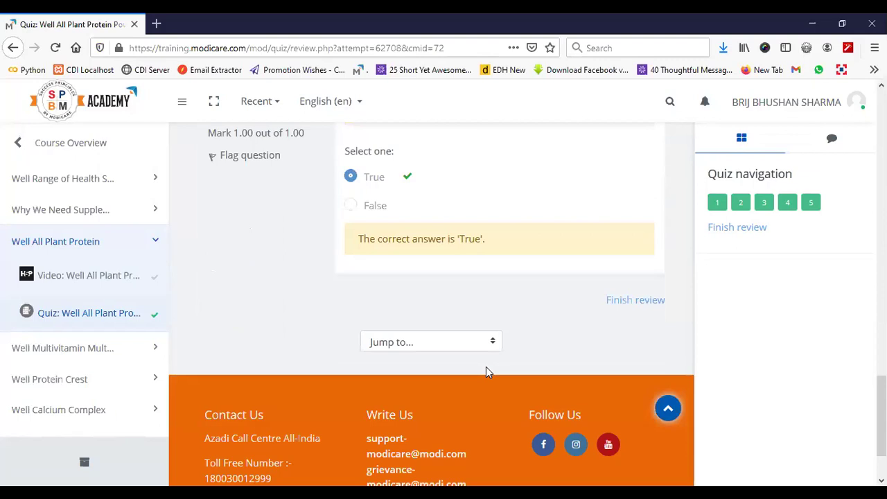
pyautogui.scroll(4, 486, 372)
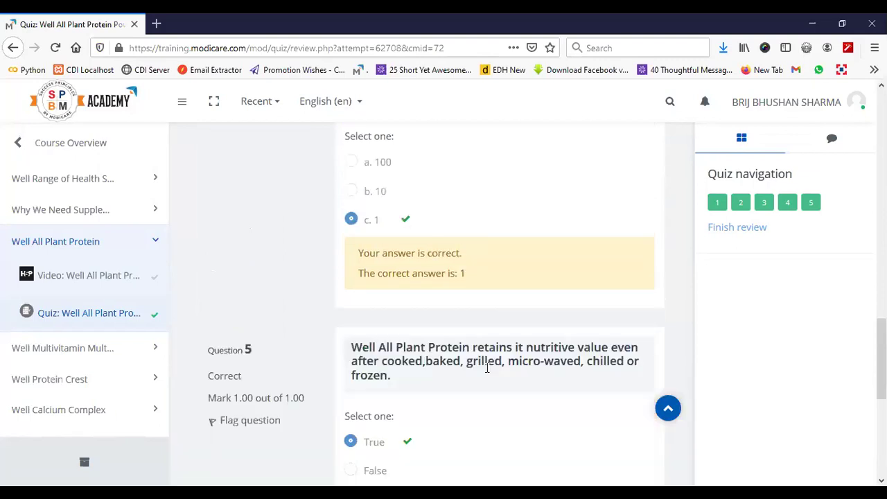
pyautogui.scroll(4, 487, 367)
pyautogui.scroll(4, 486, 372)
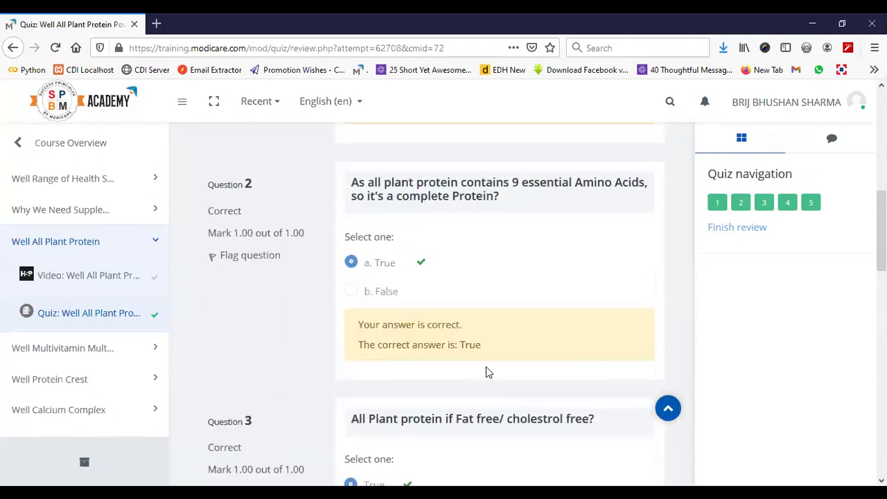
pyautogui.scroll(6, 485, 367)
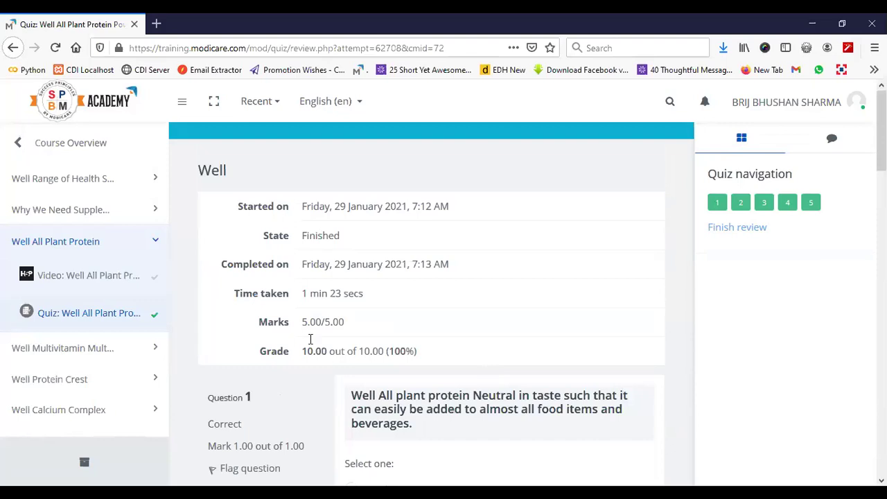
pyautogui.moveTo(313, 350); pyautogui.dragTo(452, 338)
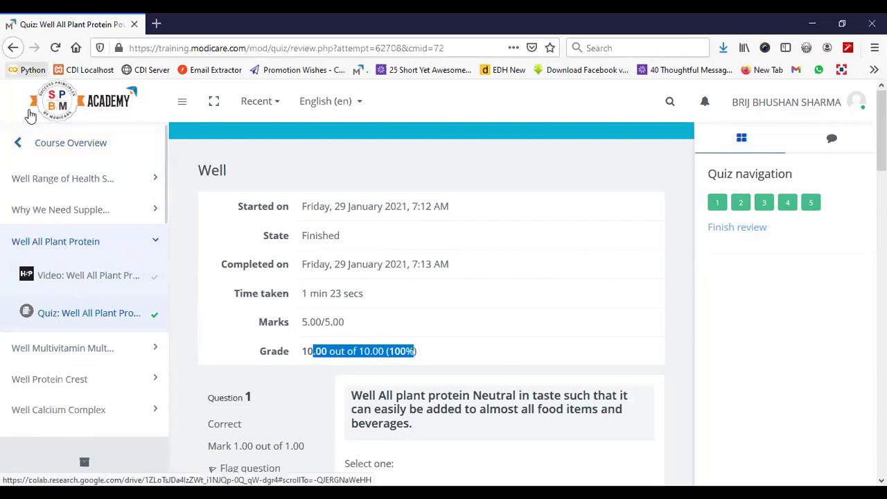
# Leave the quiz review and return to the Well course overview
pyautogui.click(30, 69)
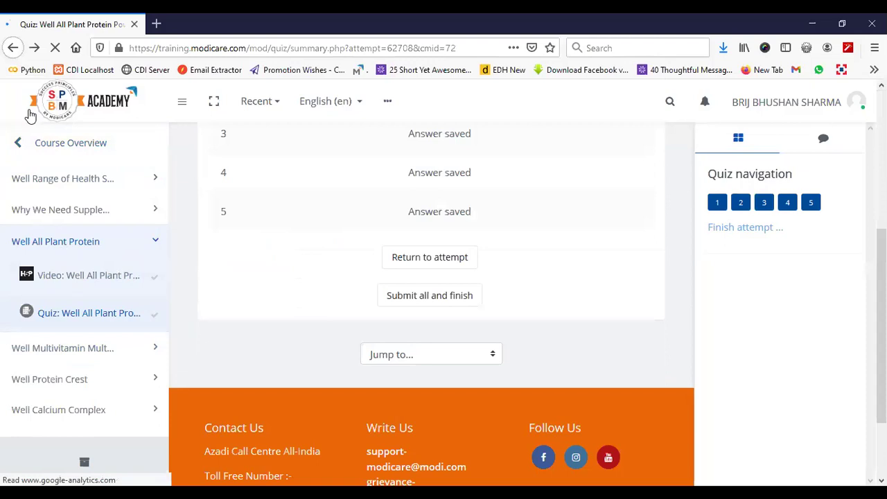
pyautogui.hotkey('alt', 'Left')
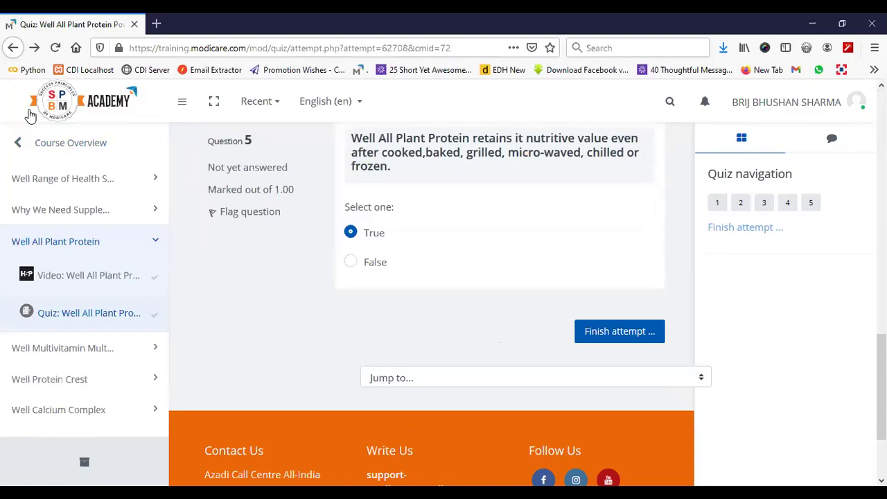
pyautogui.click(74, 354)
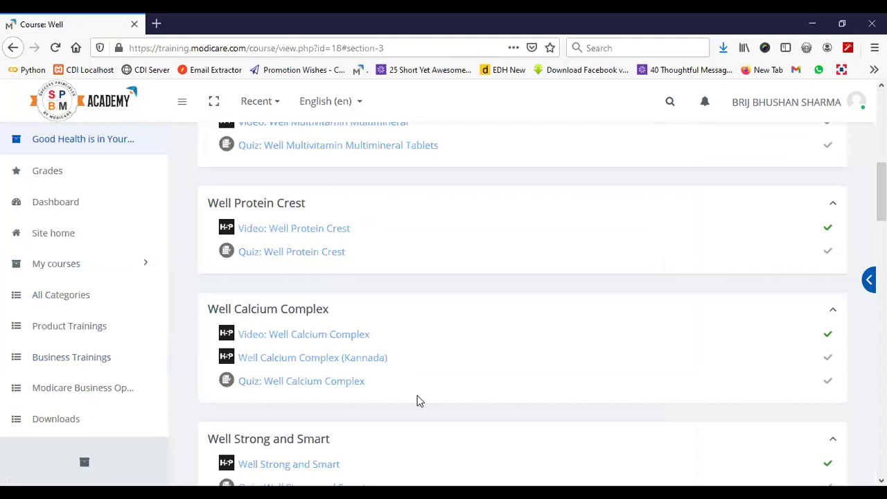
# Look through the remaining product videos and quizzes in the Well course, down to the certificate quiz section
pyautogui.scroll(-1, 312, 340)
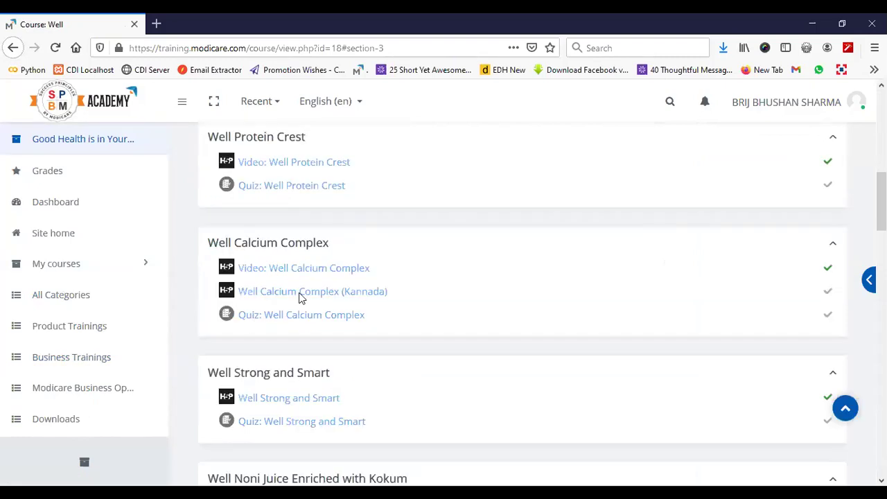
pyautogui.scroll(1, 299, 319)
pyautogui.scroll(-3, 298, 340)
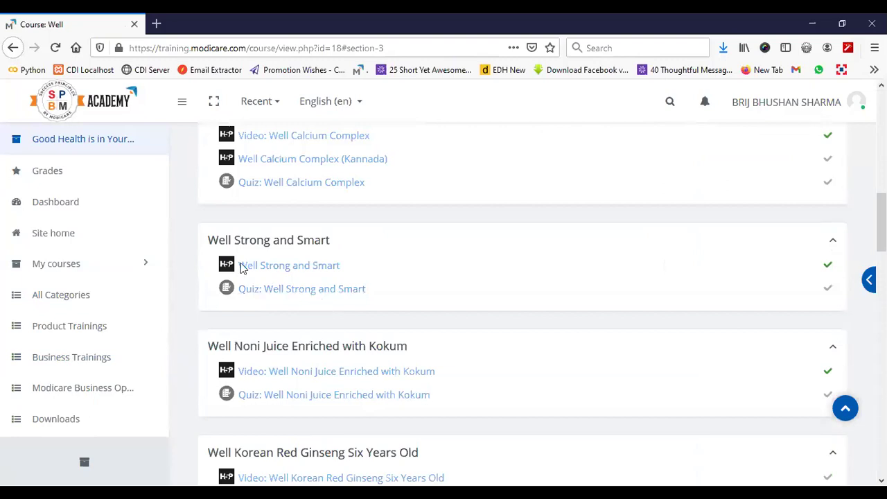
pyautogui.scroll(-1, 326, 279)
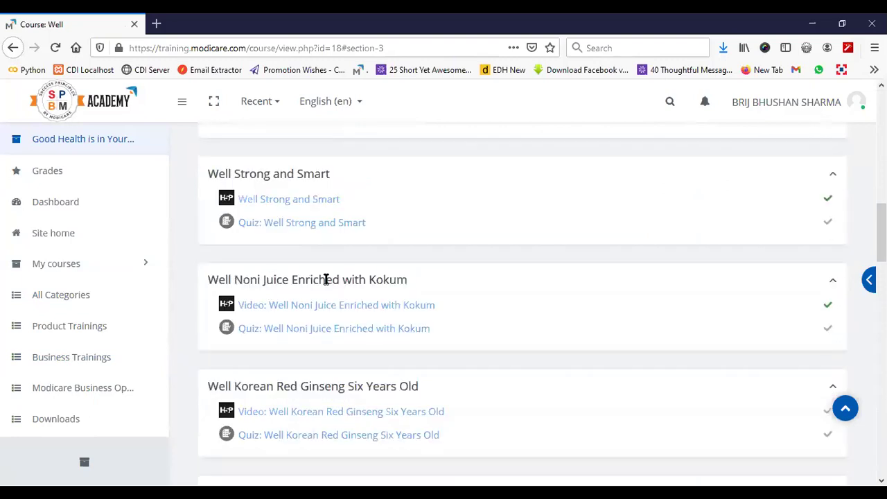
pyautogui.click(306, 414)
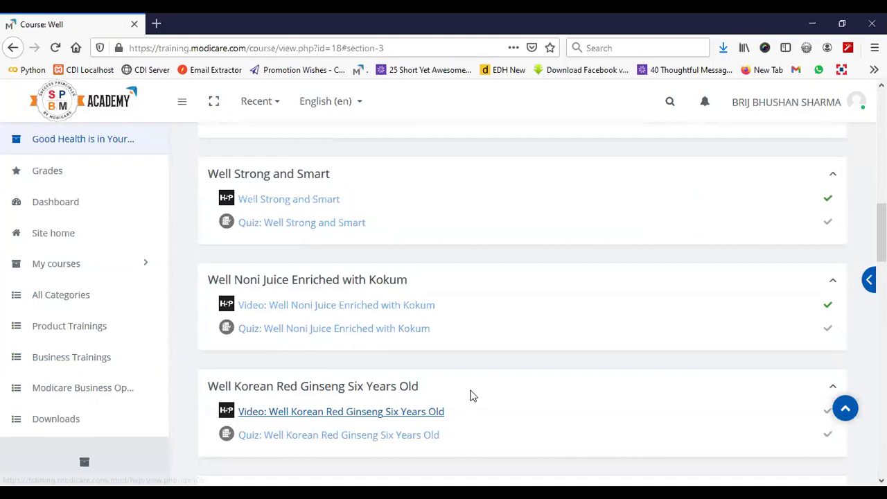
pyautogui.scroll(-3, 471, 395)
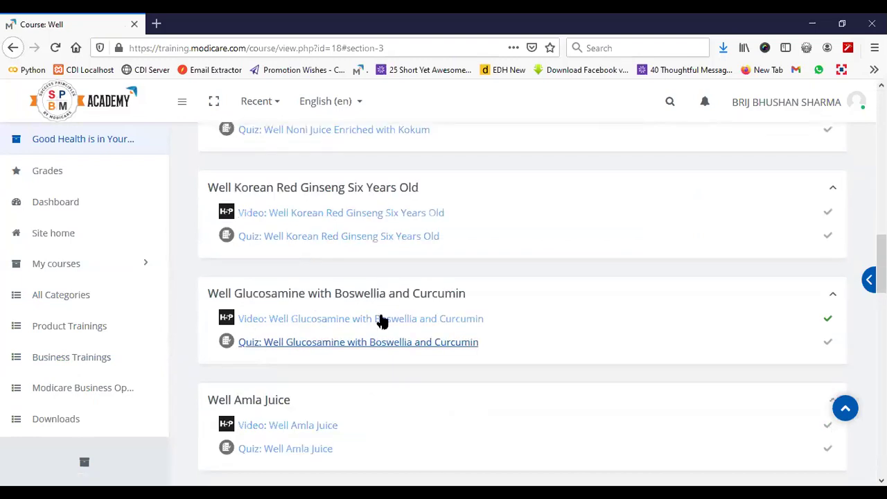
pyautogui.scroll(-1, 466, 355)
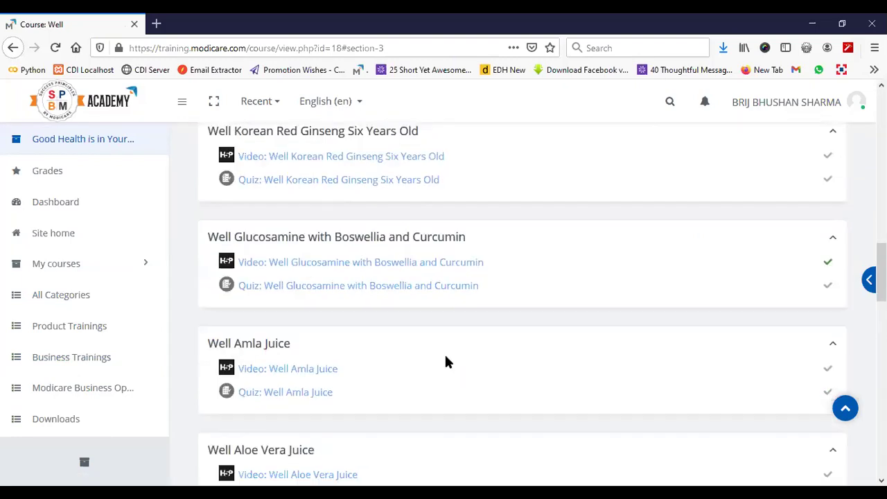
pyautogui.scroll(-1, 446, 361)
pyautogui.scroll(-3, 446, 359)
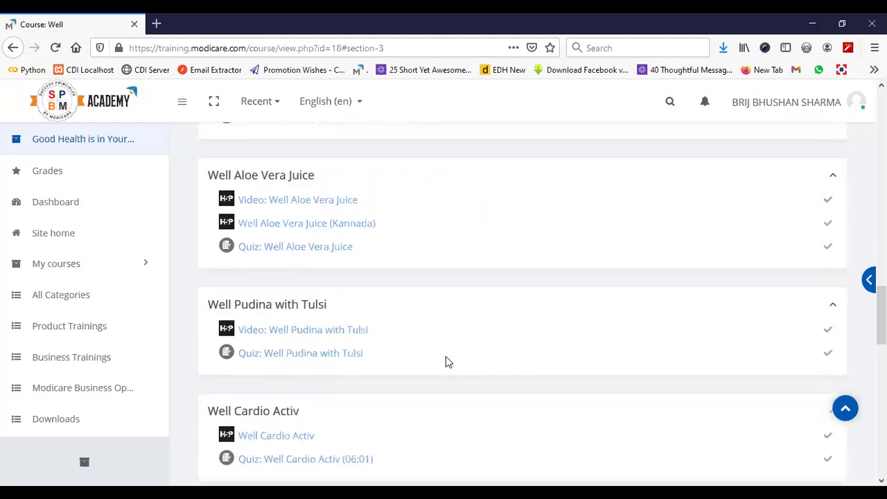
pyautogui.scroll(-2, 445, 361)
pyautogui.scroll(-1, 447, 361)
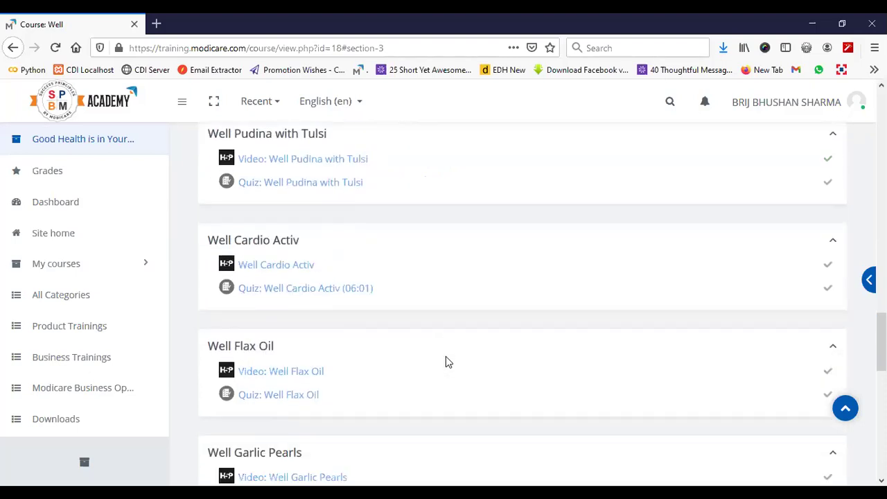
pyautogui.scroll(-2, 445, 362)
pyautogui.scroll(-2, 446, 356)
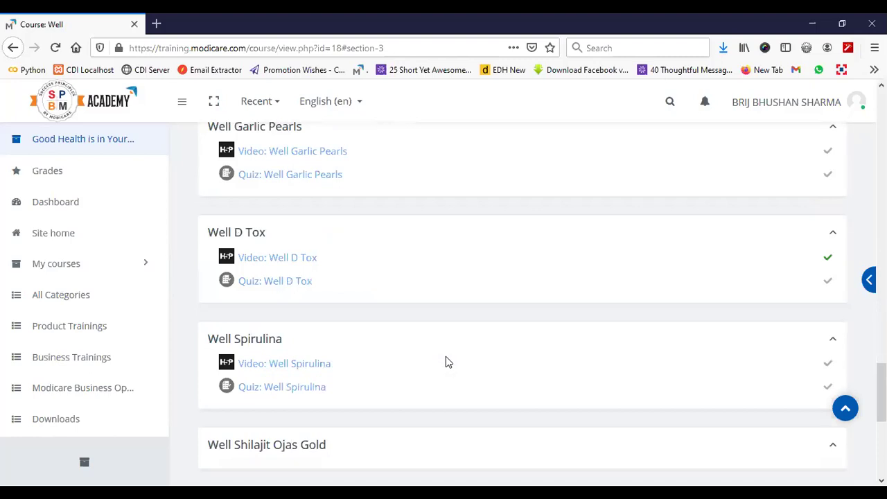
pyautogui.scroll(-3, 445, 356)
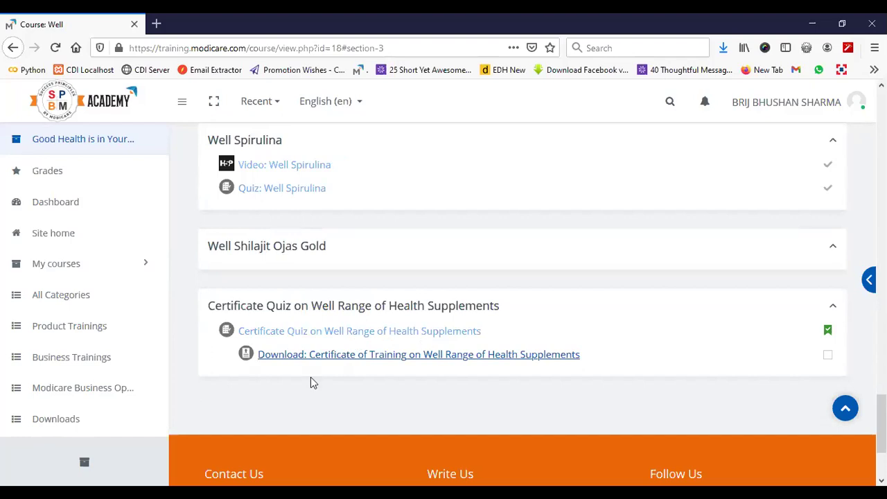
# Open the certificate of training page for the Well Range of Health Supplements and show the browser's recent downloads
pyautogui.click(405, 356)
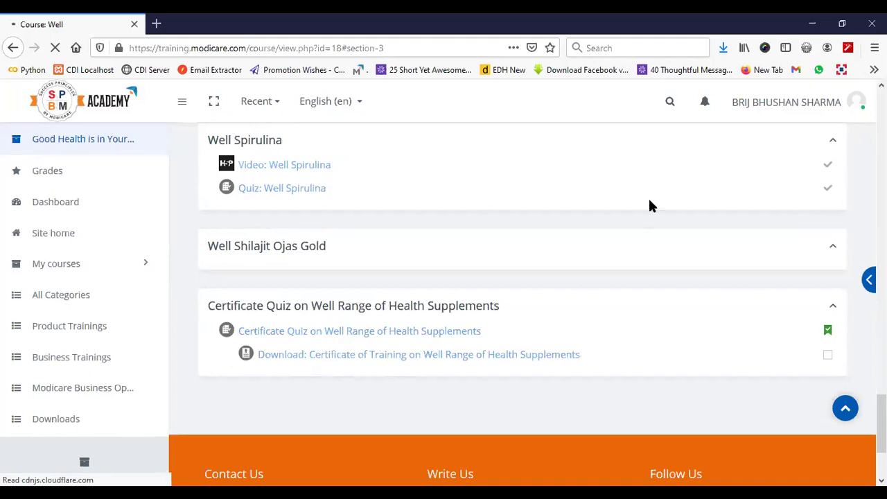
pyautogui.click(723, 49)
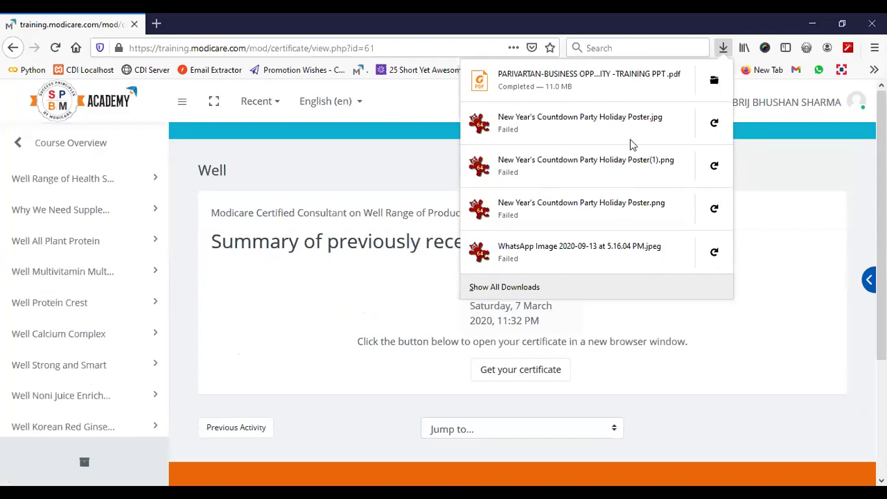
# Download the Well course training certificate as a PDF and show it in the browser's recent downloads
pyautogui.click(256, 308)
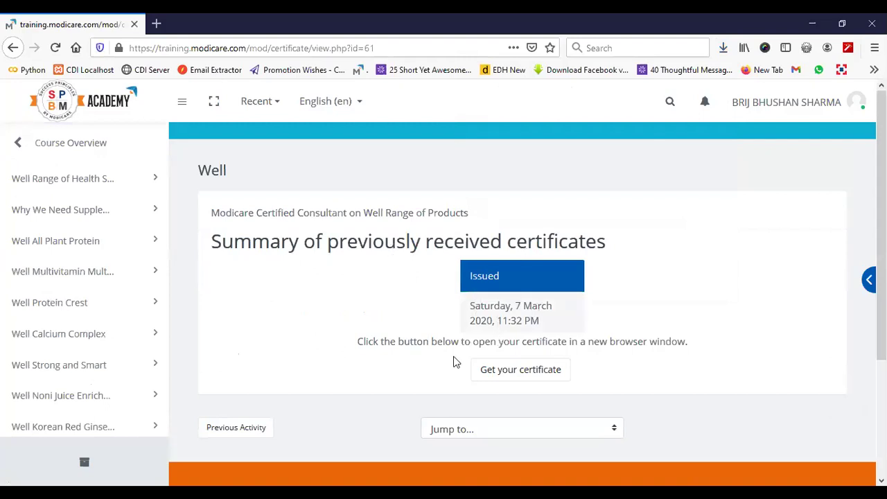
pyautogui.click(516, 374)
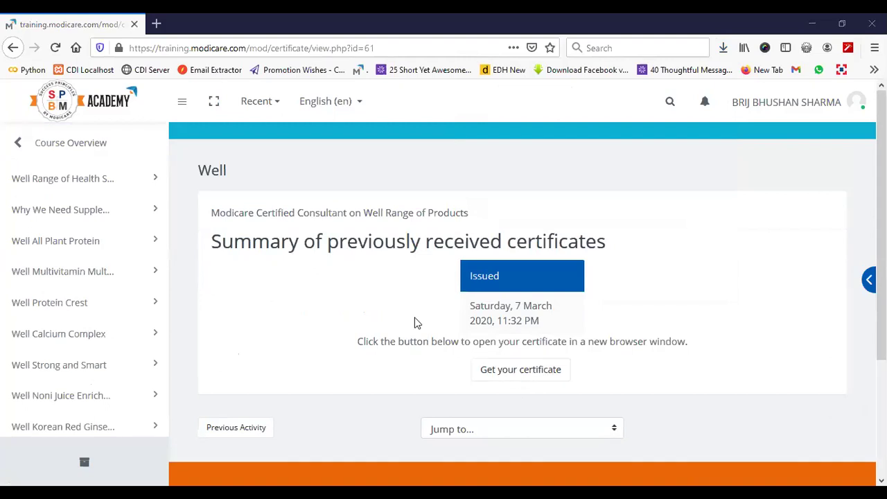
pyautogui.click(722, 49)
pyautogui.click(723, 50)
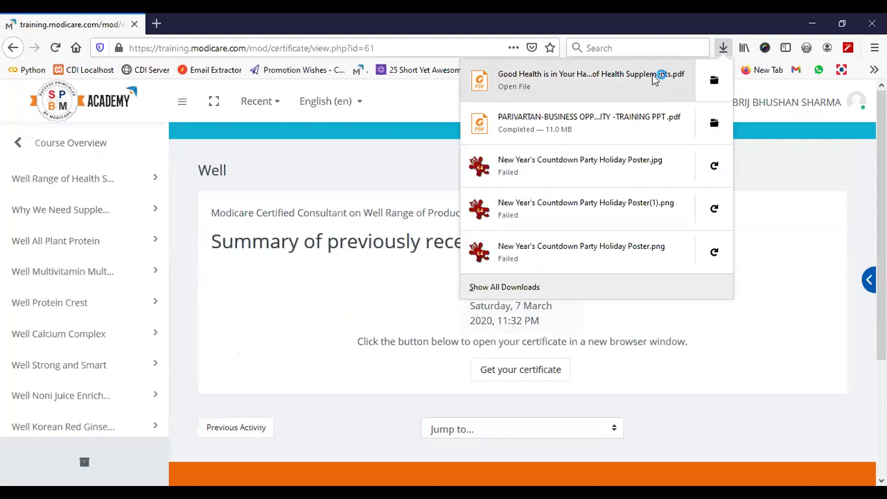
# Open the downloaded Health Supplements certificate PDF from the browser's recent downloads
pyautogui.click(320, 268)
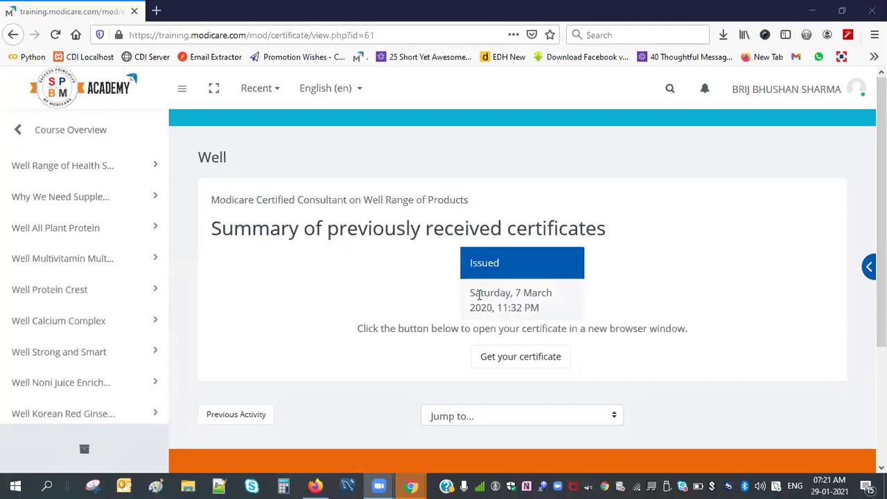
pyautogui.click(724, 36)
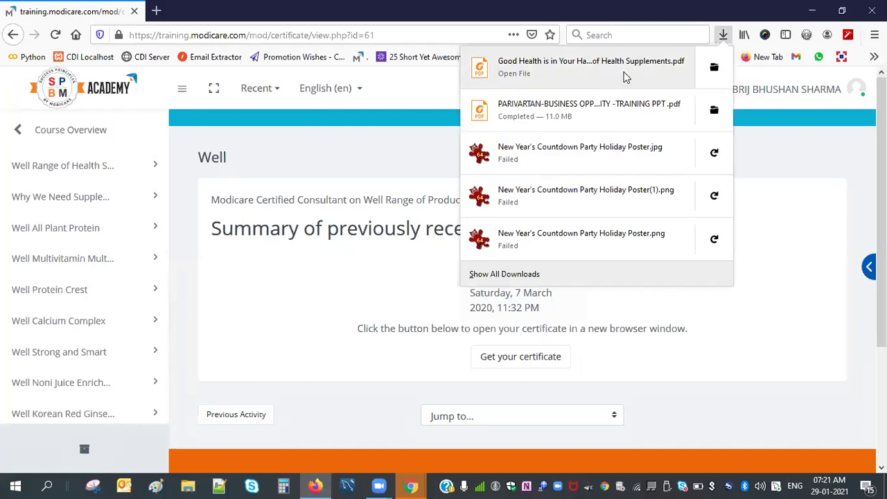
pyautogui.click(626, 77)
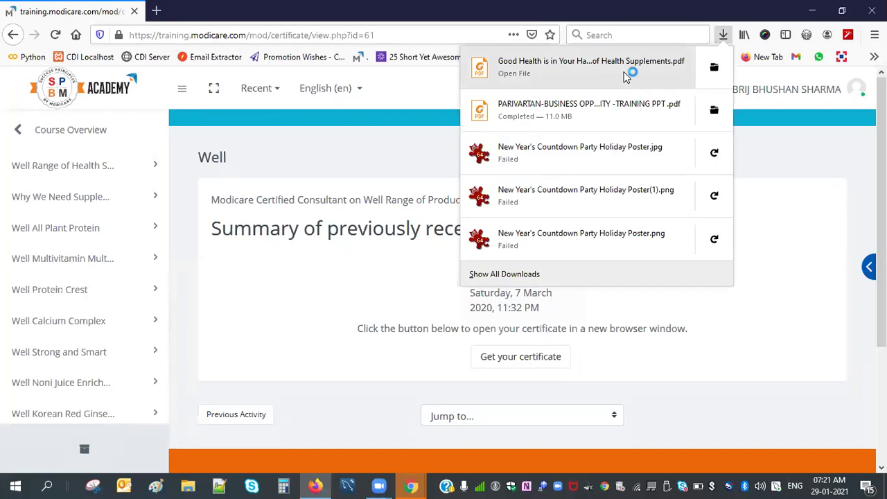